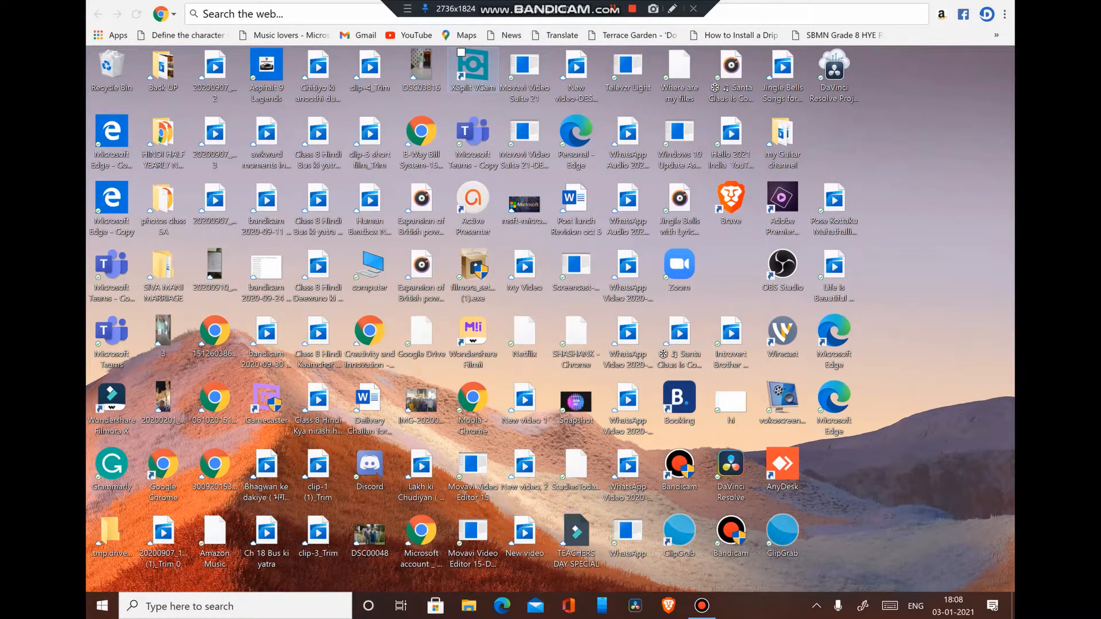
Step: Open Google Chrome, go to youtube.com and choose to go live
double_click(152, 463)
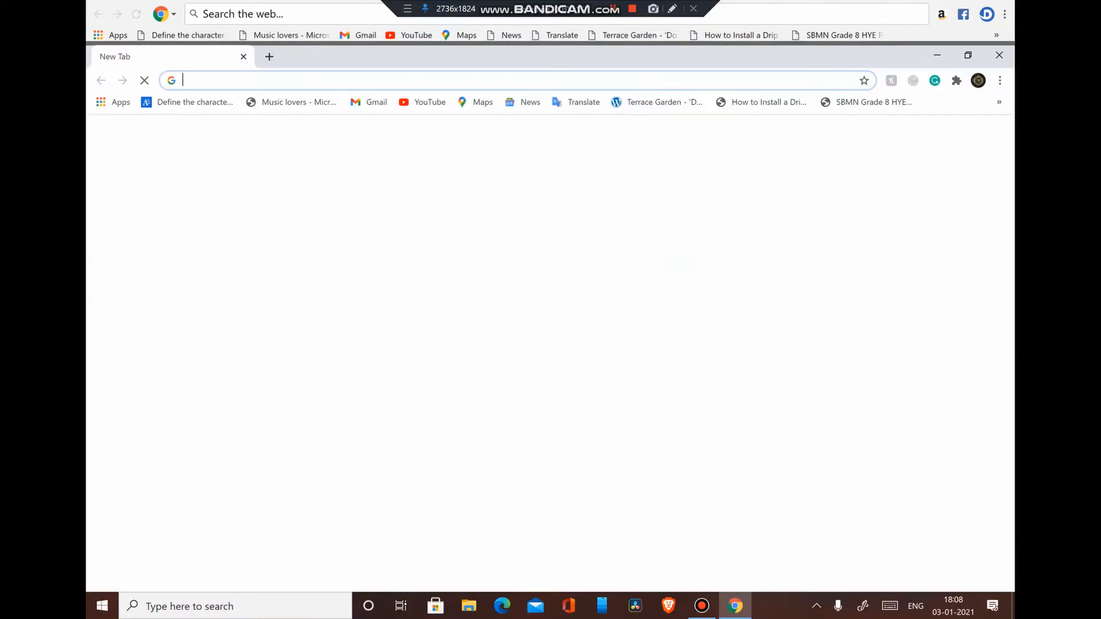
type("youtube.com")
key("Return")
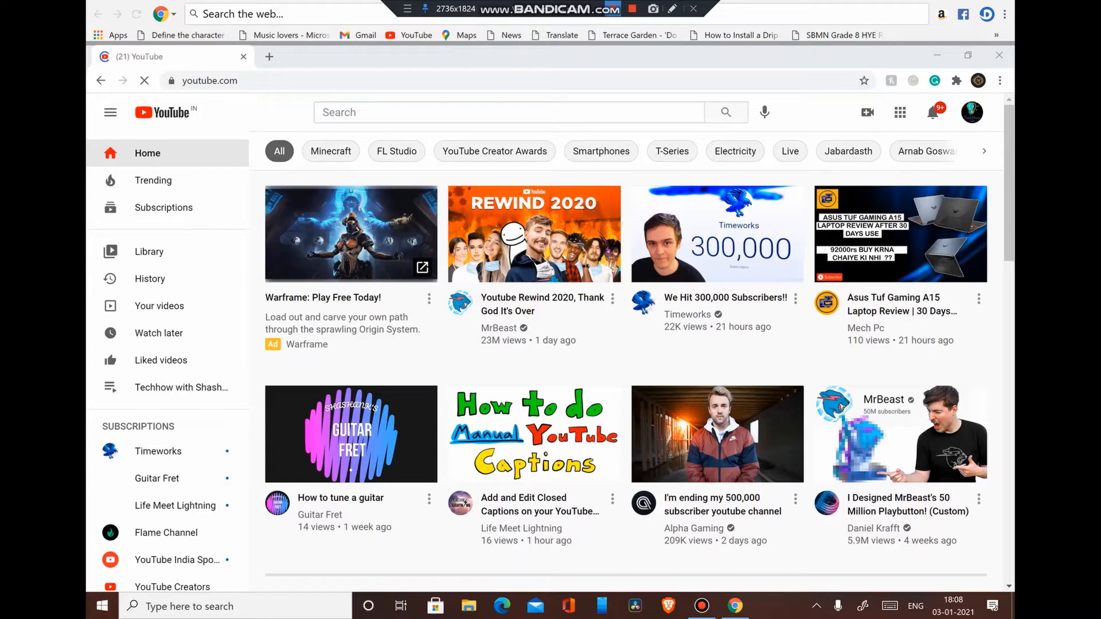
left_click(867, 113)
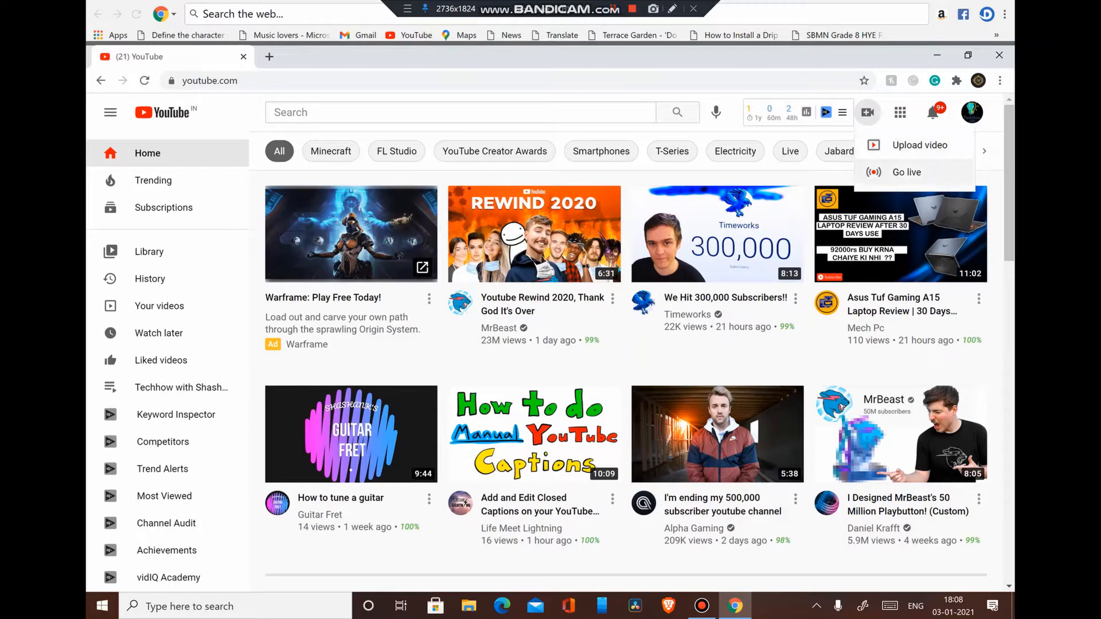
left_click(906, 172)
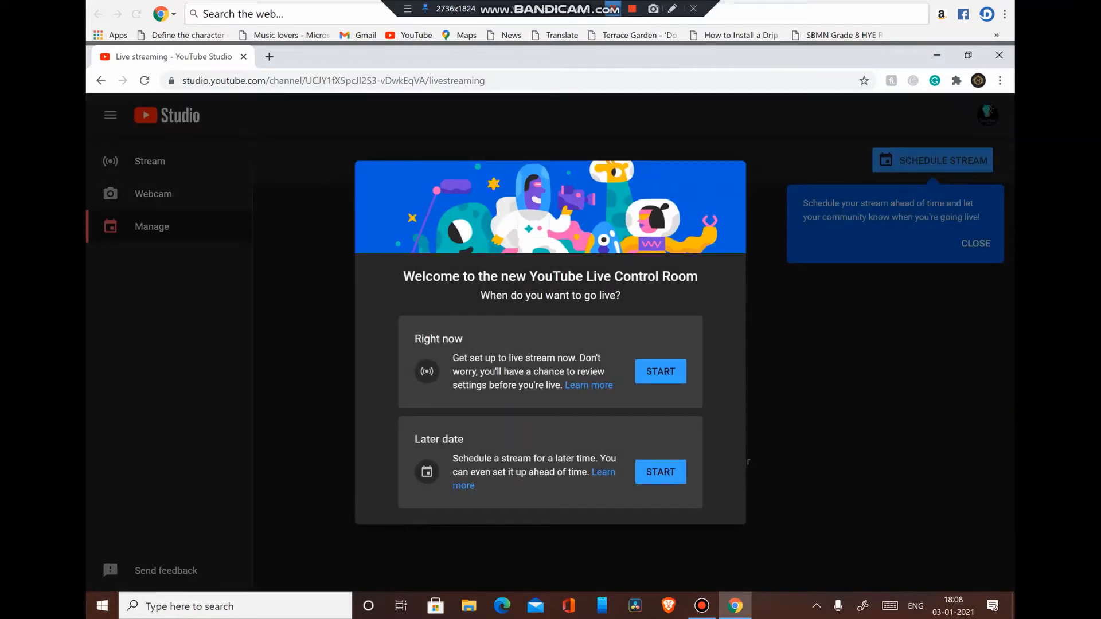
Step: Set up a live stream to begin right now, with streaming software as the stream type
left_click(661, 371)
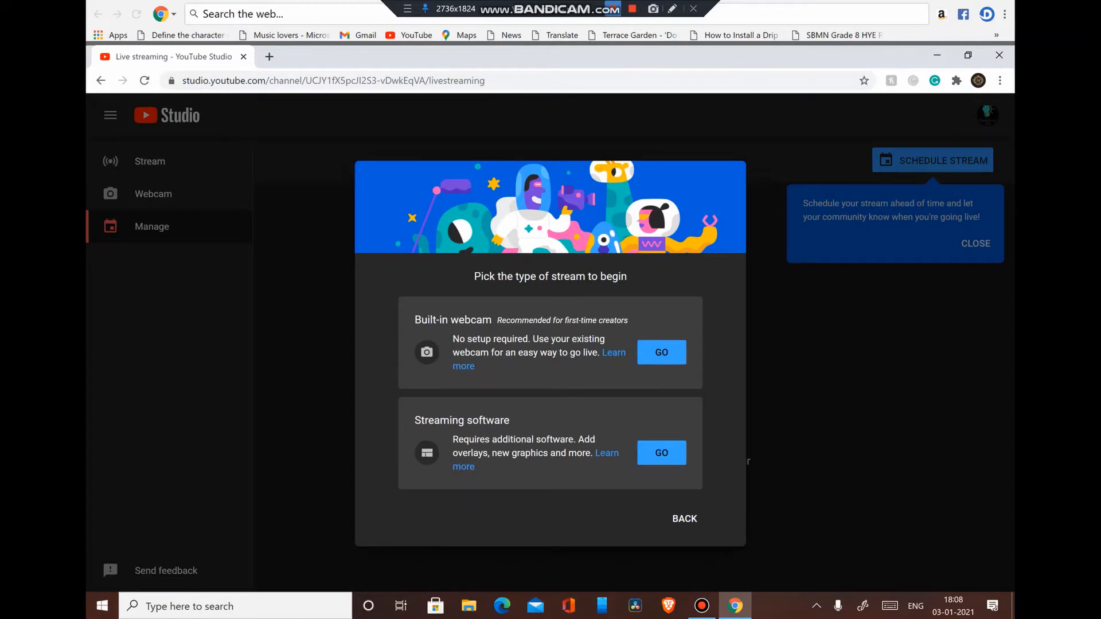
left_click(685, 519)
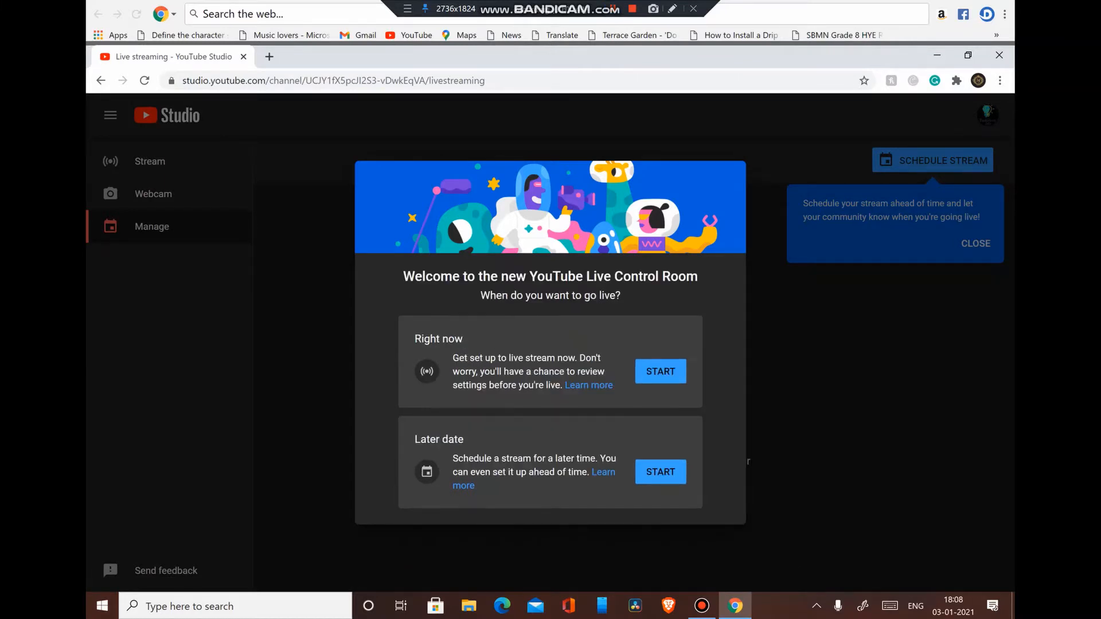
left_click(660, 370)
left_click(661, 352)
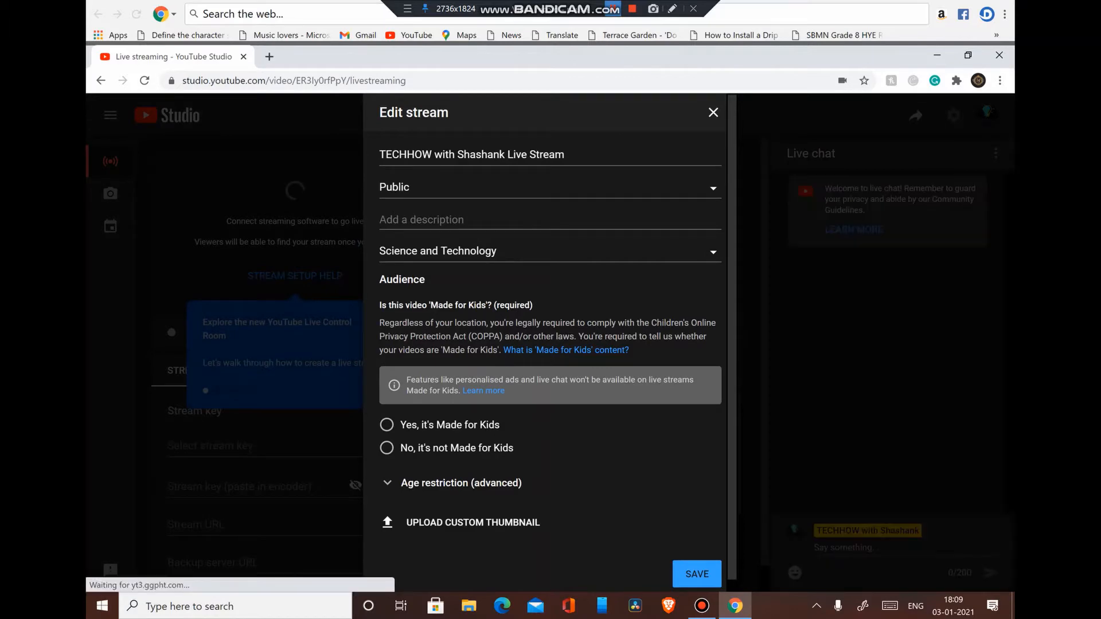
Step: Mark the stream as not made for kids, review the age restriction options and close the stream details
key("Escape")
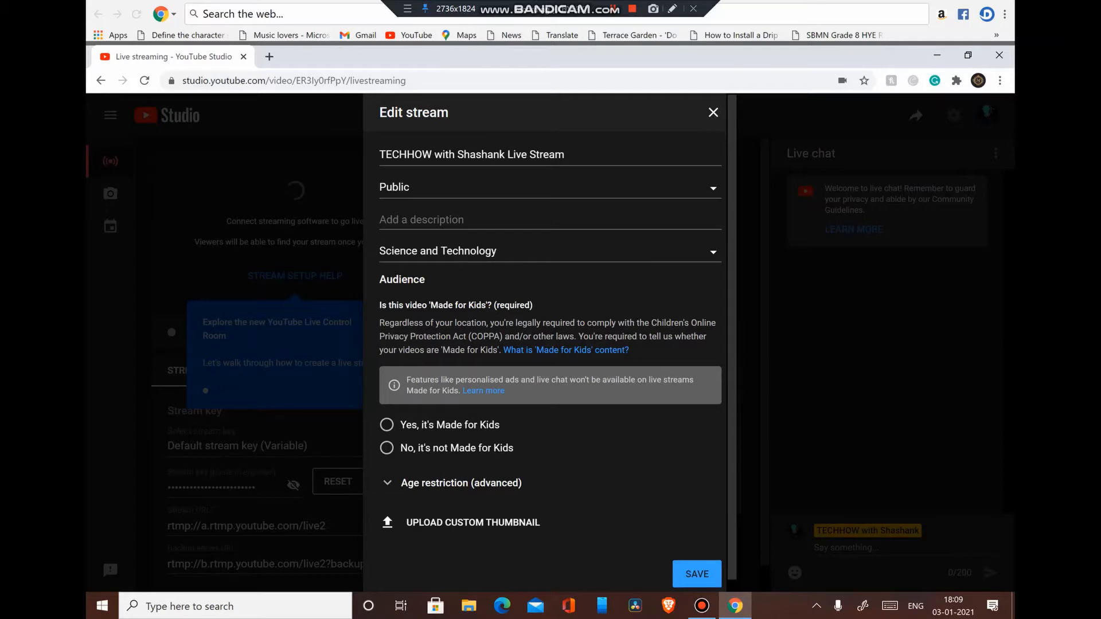
left_click(386, 448)
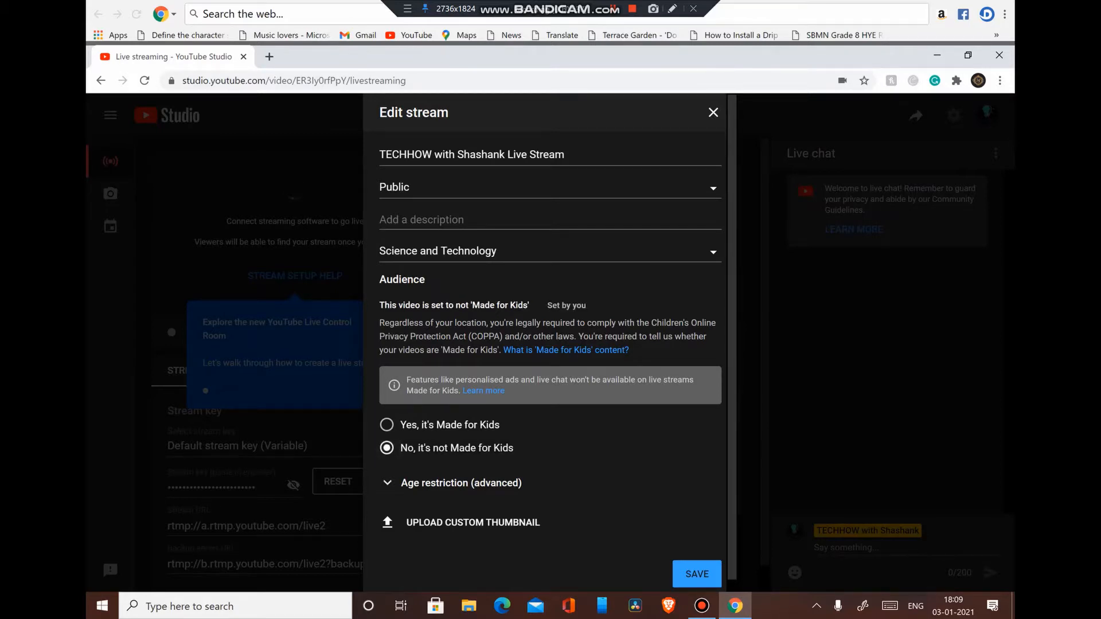
left_click(461, 482)
scroll(550, 367, "down", 3)
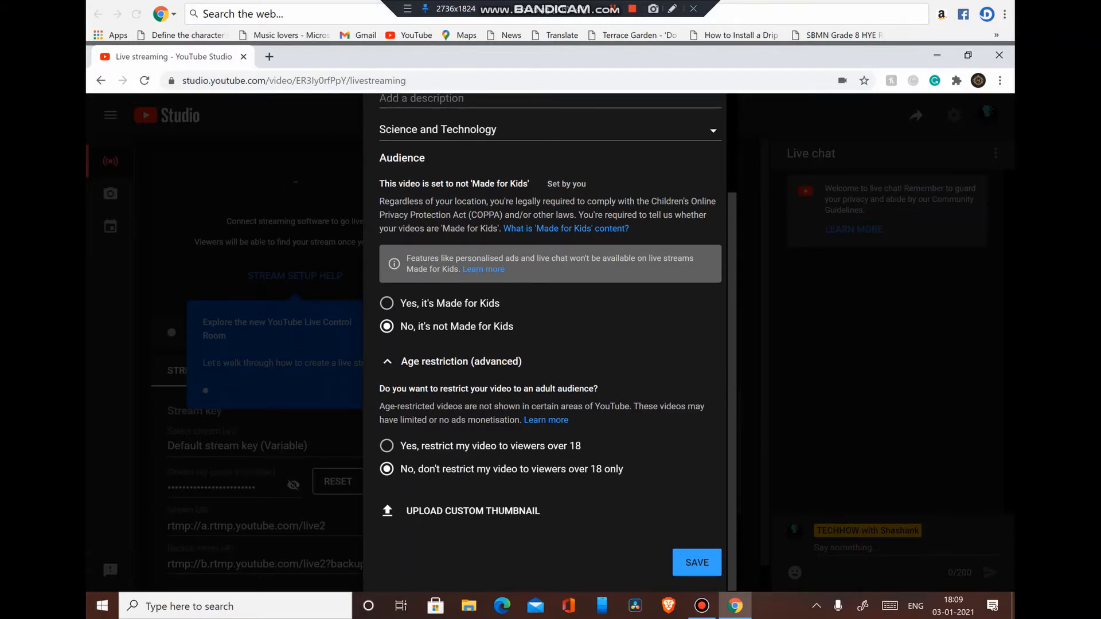
scroll(550, 344, "up", 2)
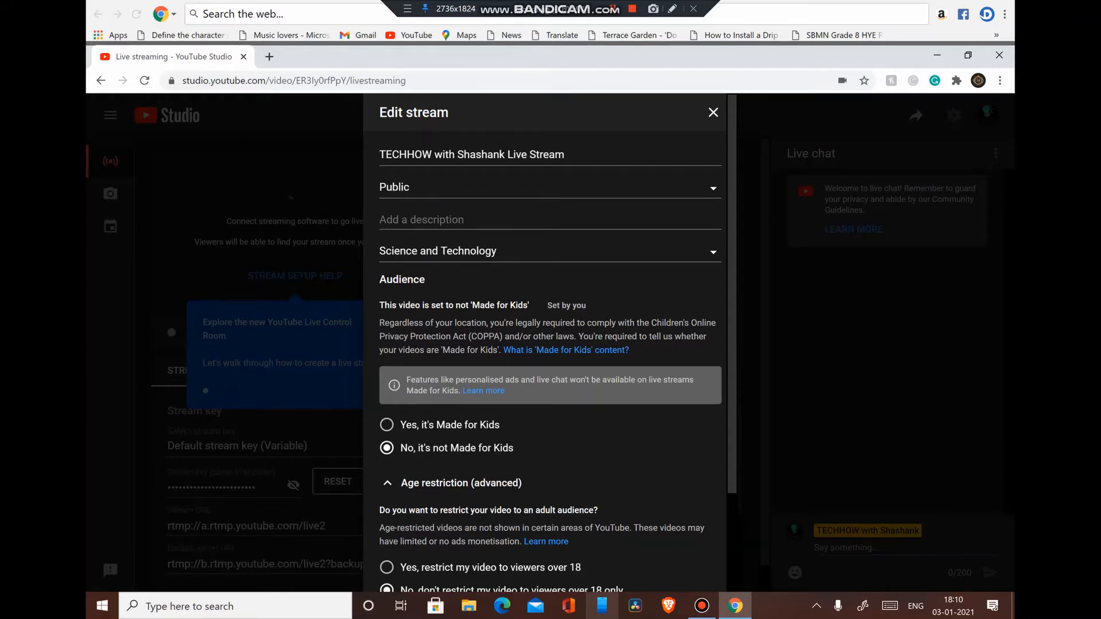
scroll(550, 344, "down", 2)
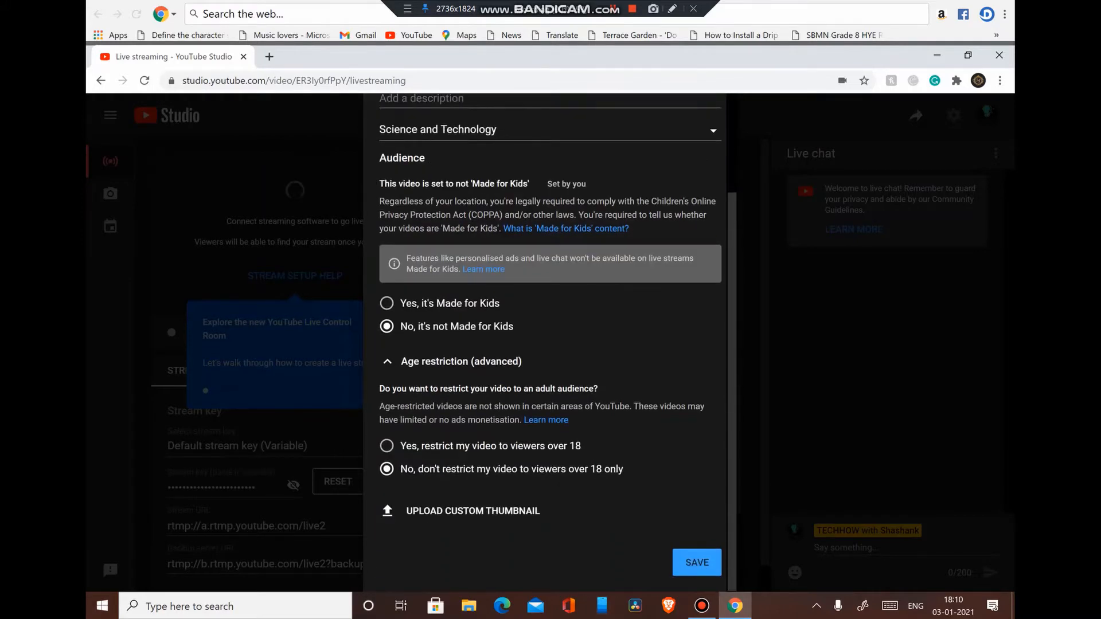
key("Escape")
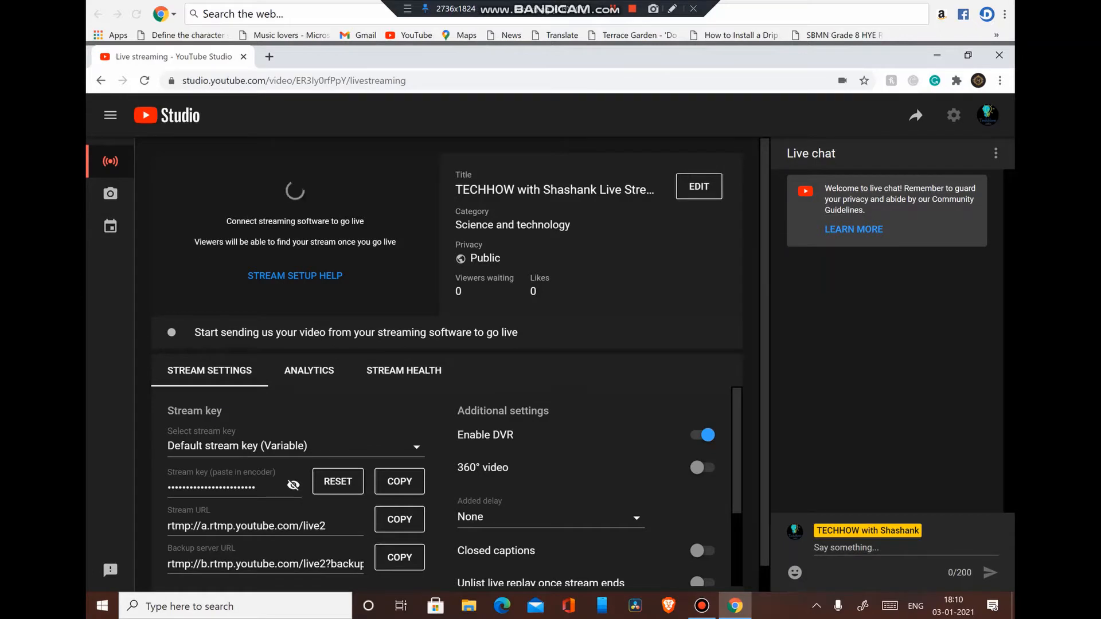
Step: Examine the stream settings, including the stream key choices, server URLs, latency and additional settings
scroll(454, 486, "down", 2)
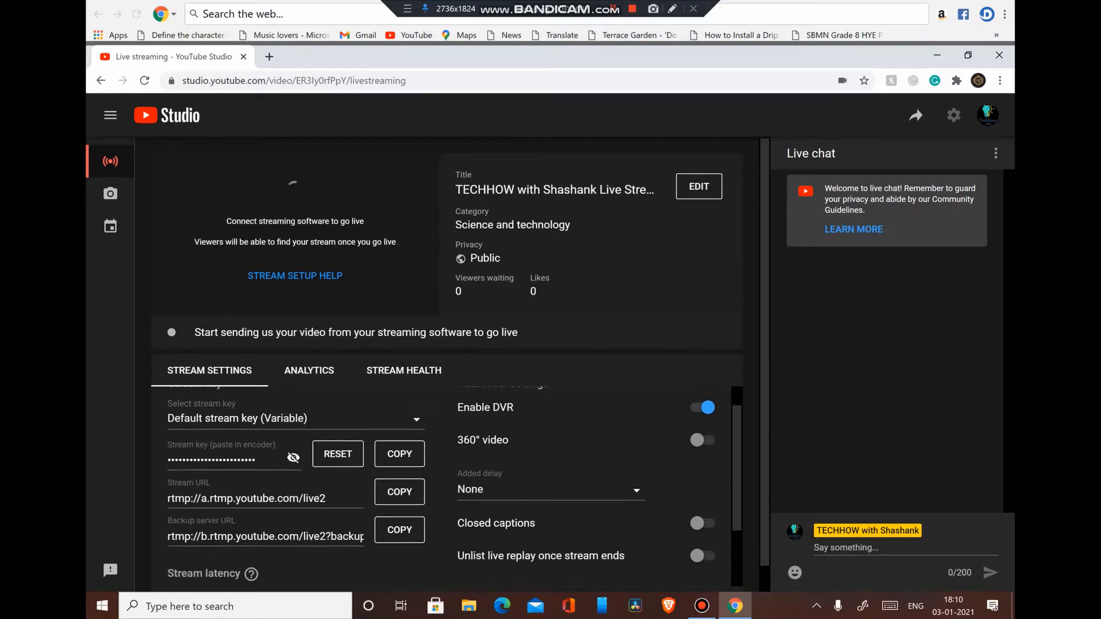
scroll(454, 487, "up", 2)
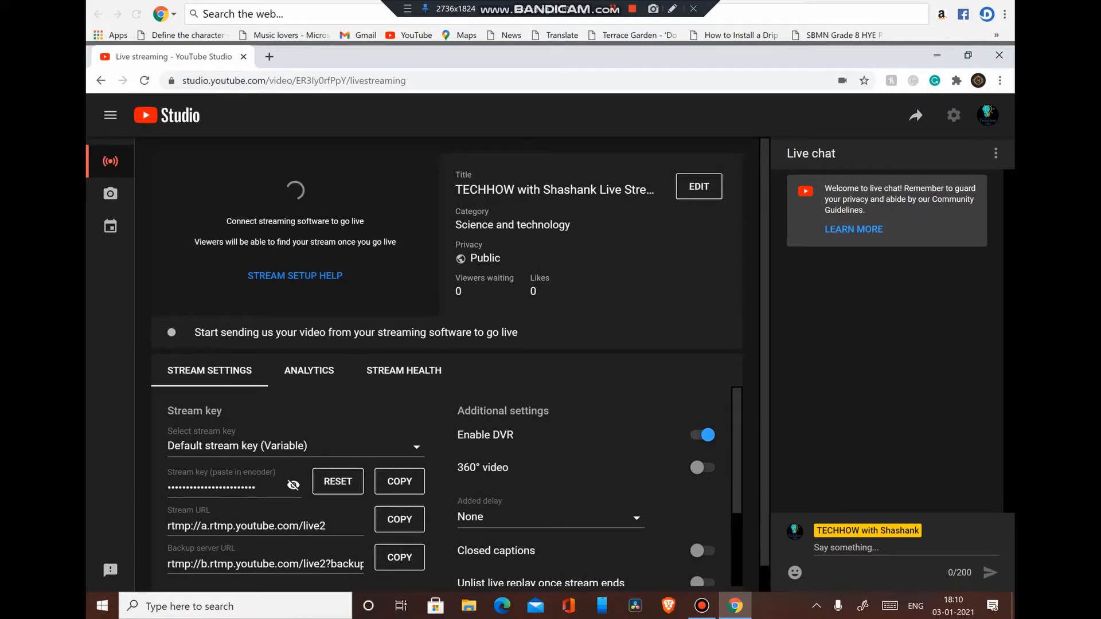
right_click(170, 438)
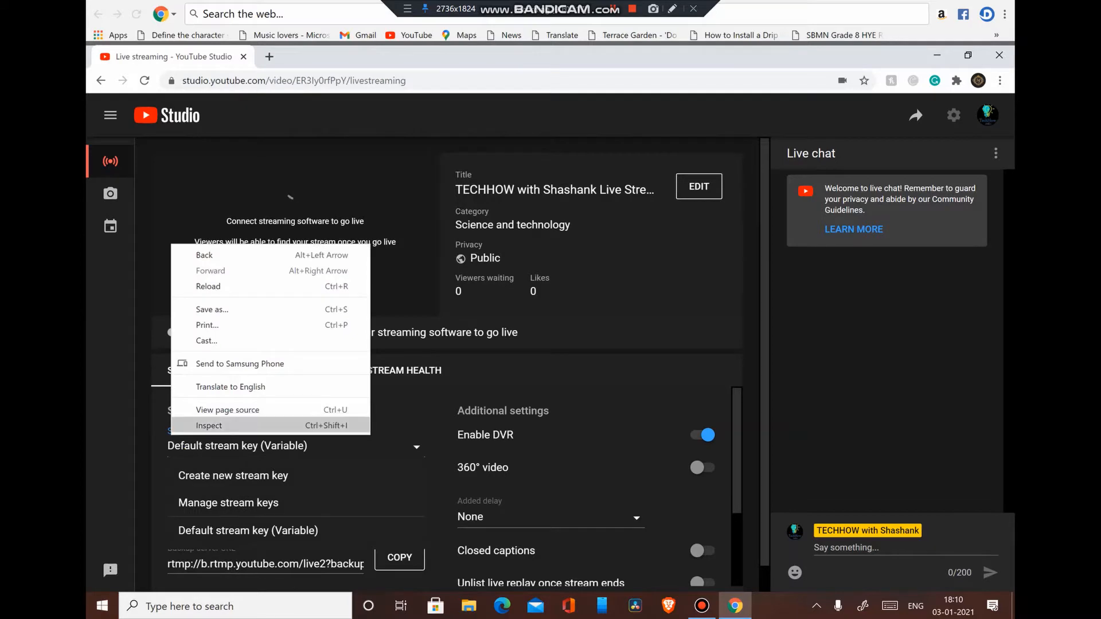
key("Escape")
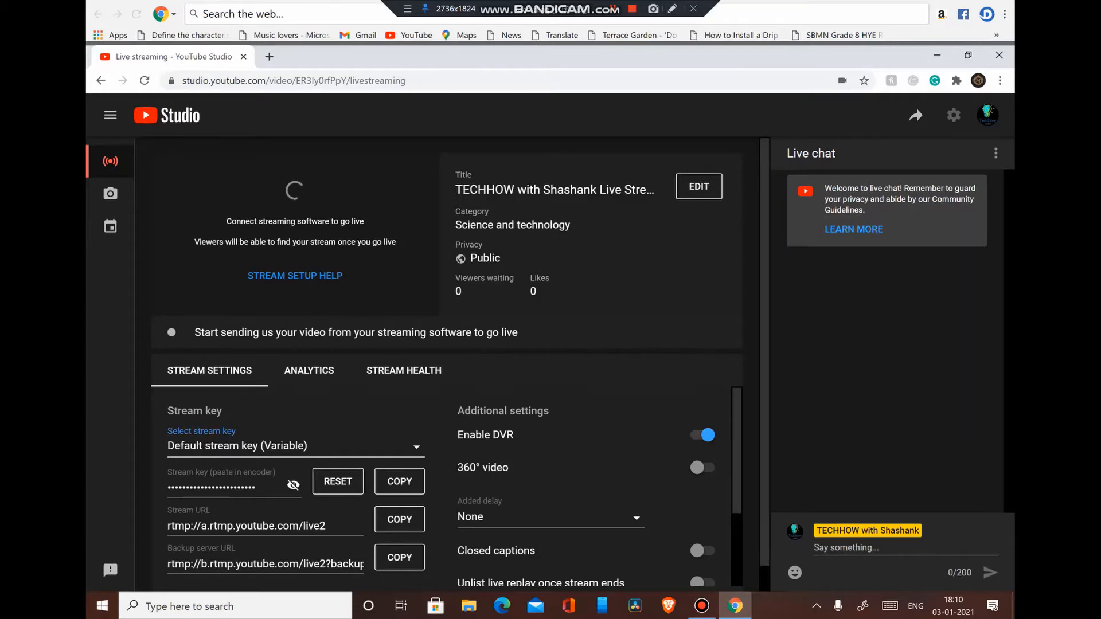
scroll(447, 487, "down", 2)
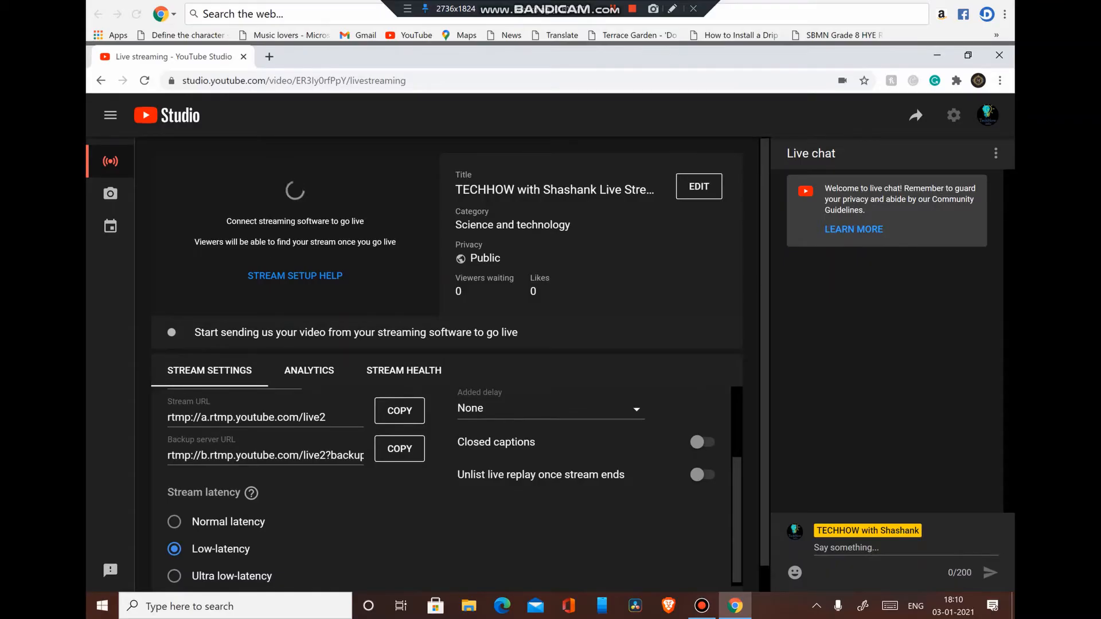
scroll(441, 487, "down", 1)
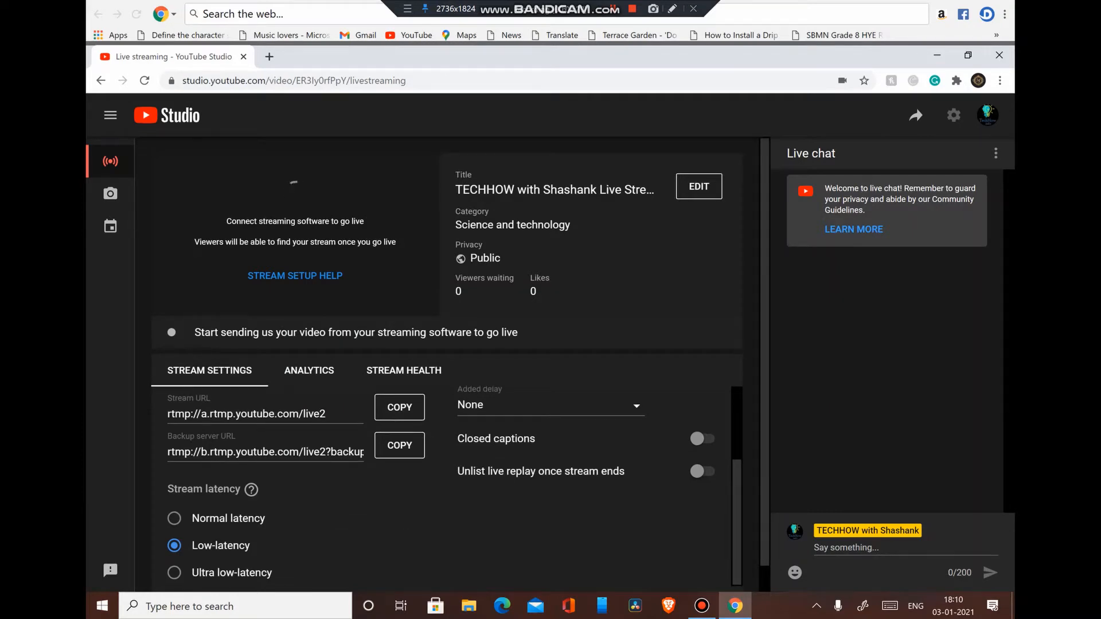
mouse_move(251, 489)
scroll(424, 488, "up", 2)
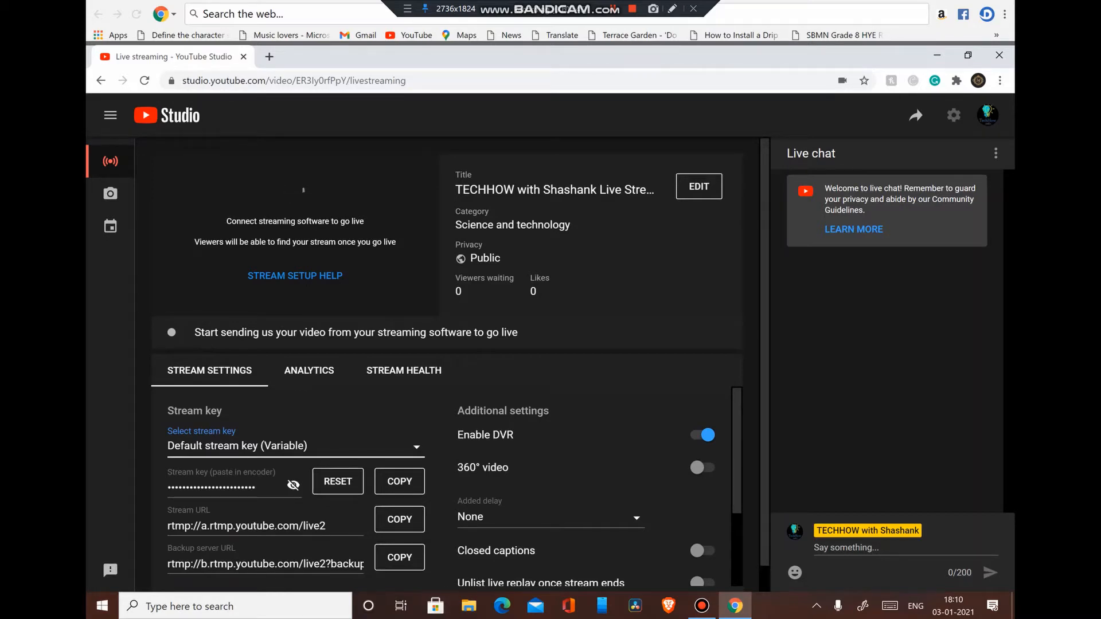
scroll(454, 487, "down", 2)
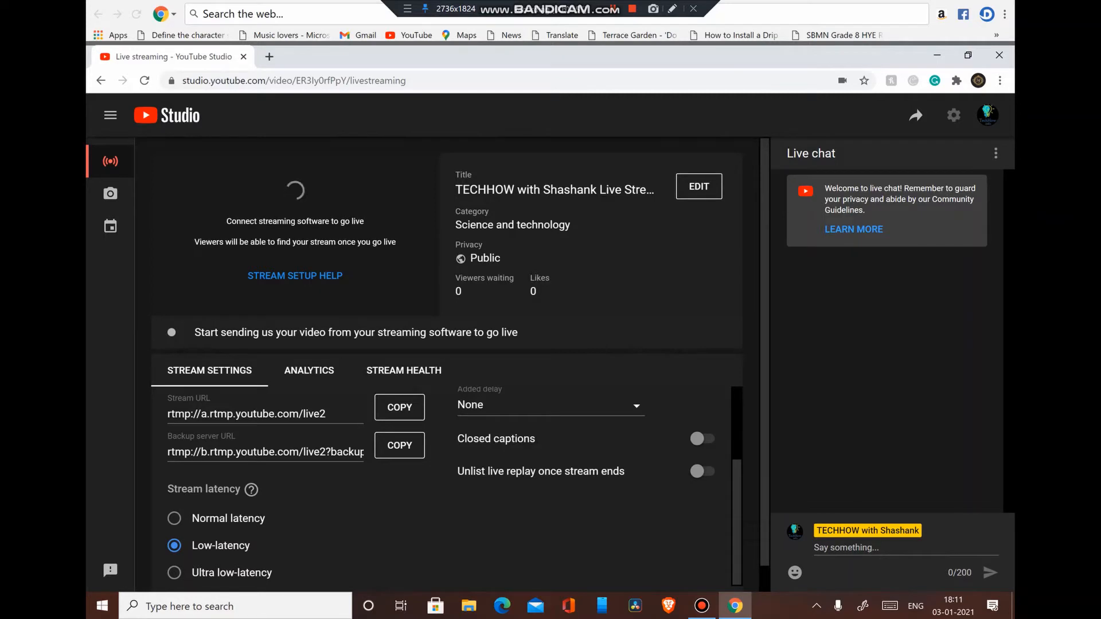
scroll(442, 487, "up", 2)
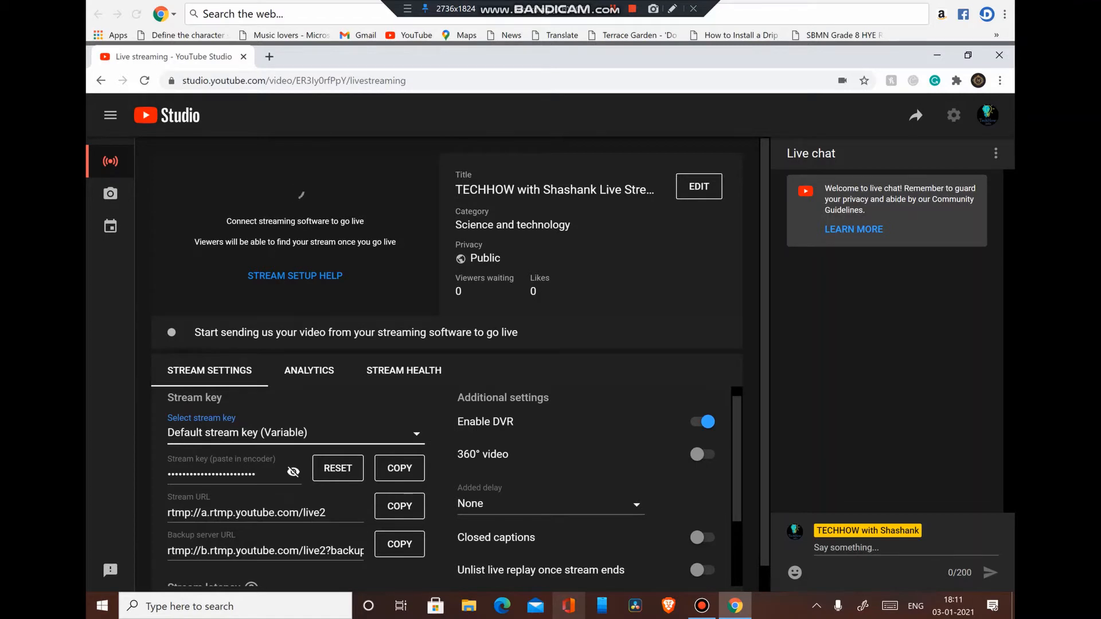
Step: Look through the stream's analytics and its stream health information
left_click(309, 371)
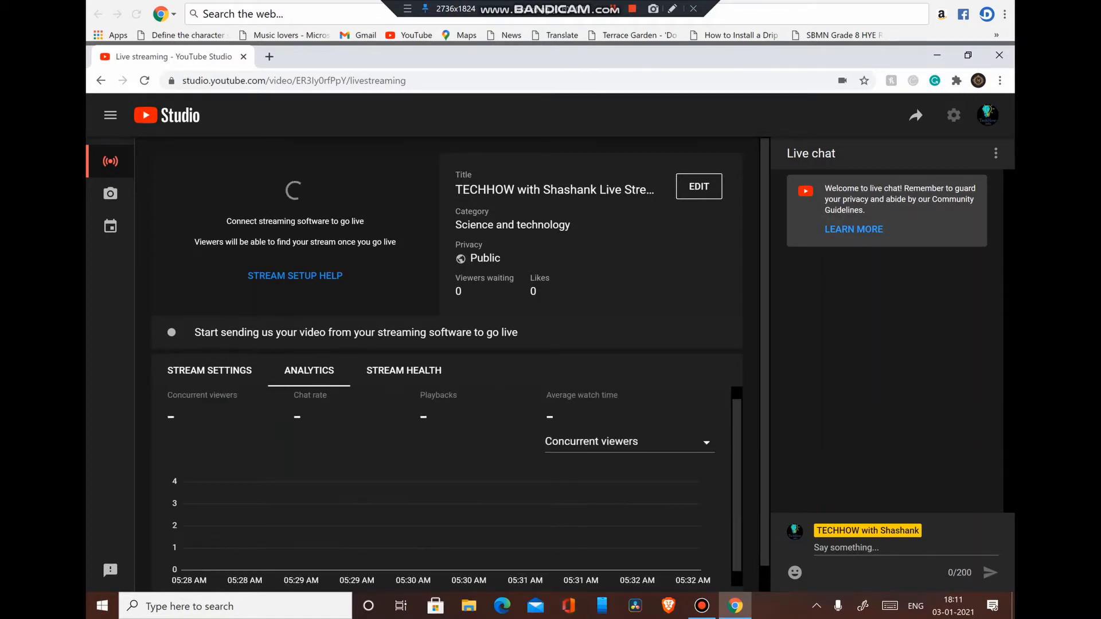
scroll(454, 487, "down", 1)
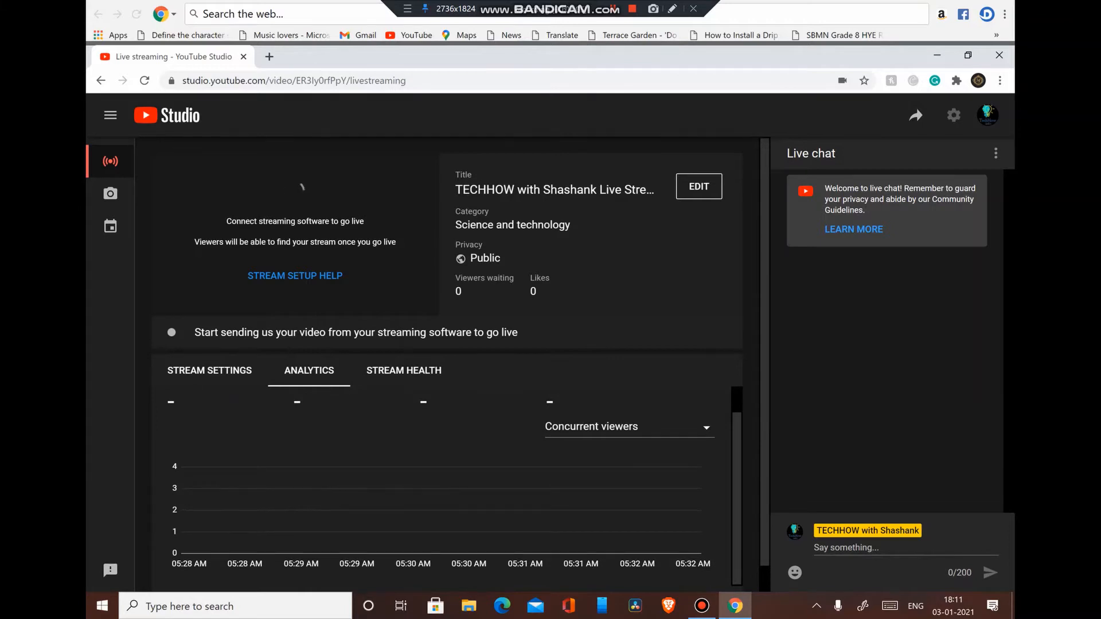
scroll(446, 488, "up", 1)
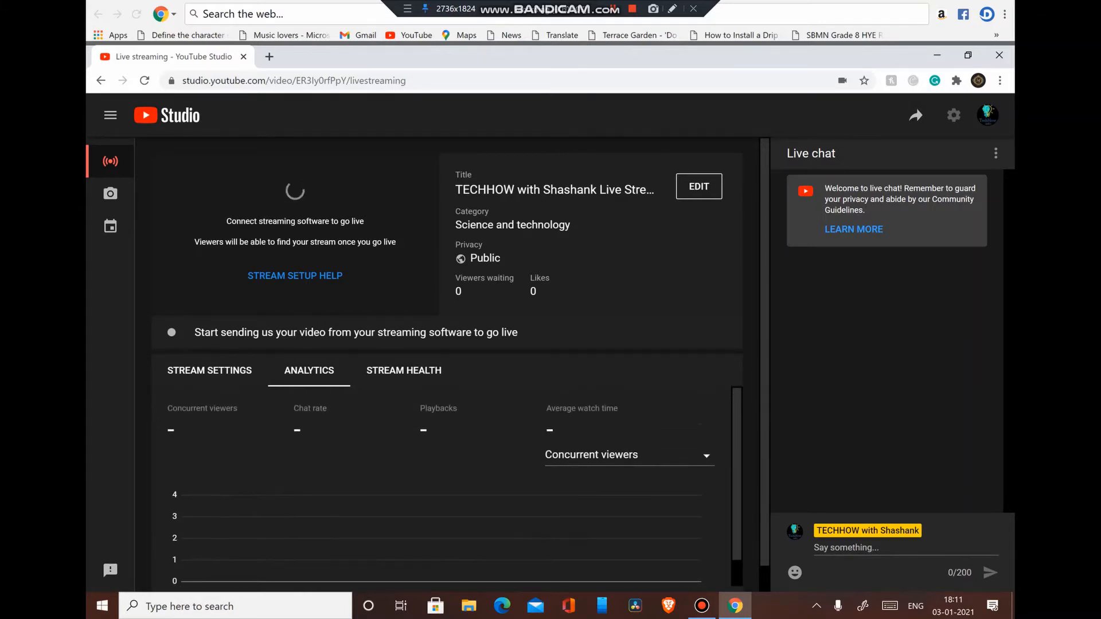
left_click(403, 371)
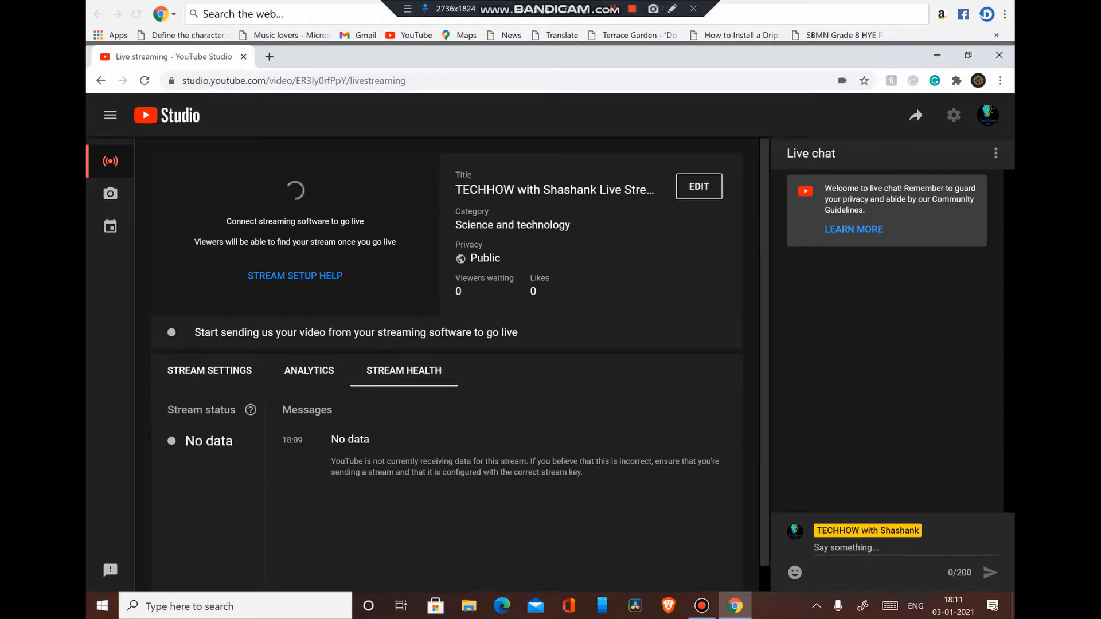
Step: Return to the stream settings and copy the default stream key to the clipboard
left_click(209, 371)
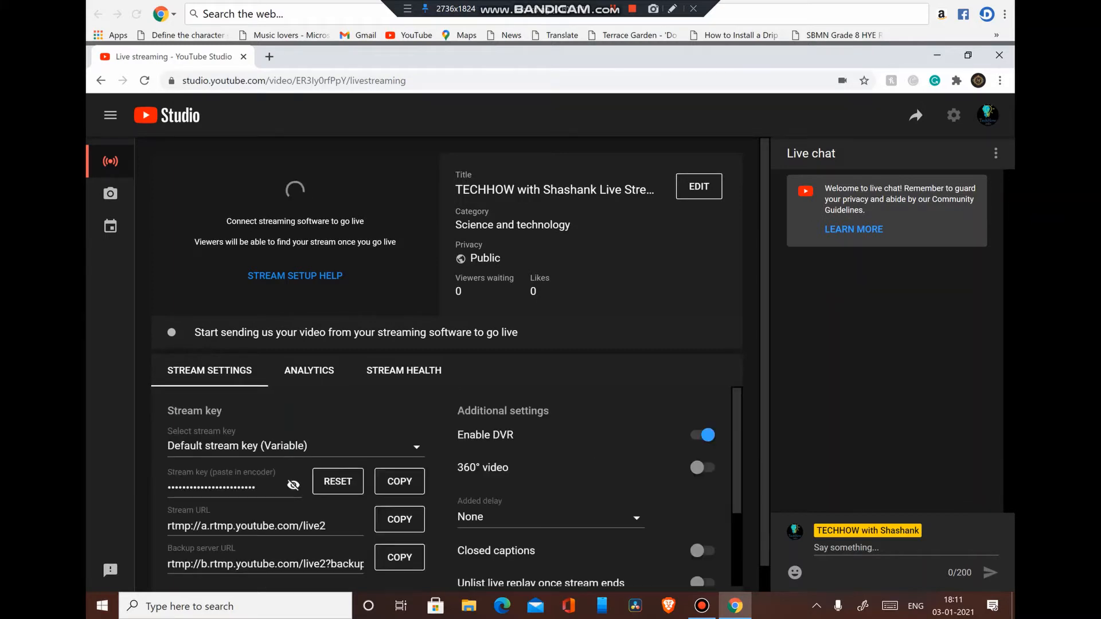
left_click(293, 485)
left_click(293, 485)
left_click(399, 481)
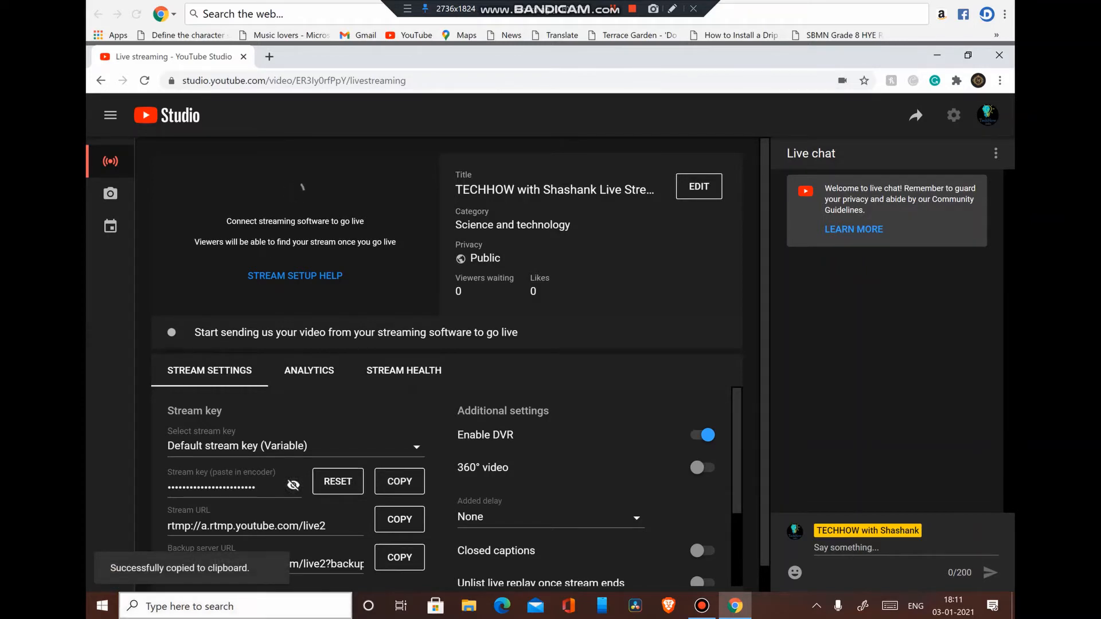
Step: Find and launch OBS Studio from the Windows search, and postpone the offered 26.1 update
left_click(287, 606)
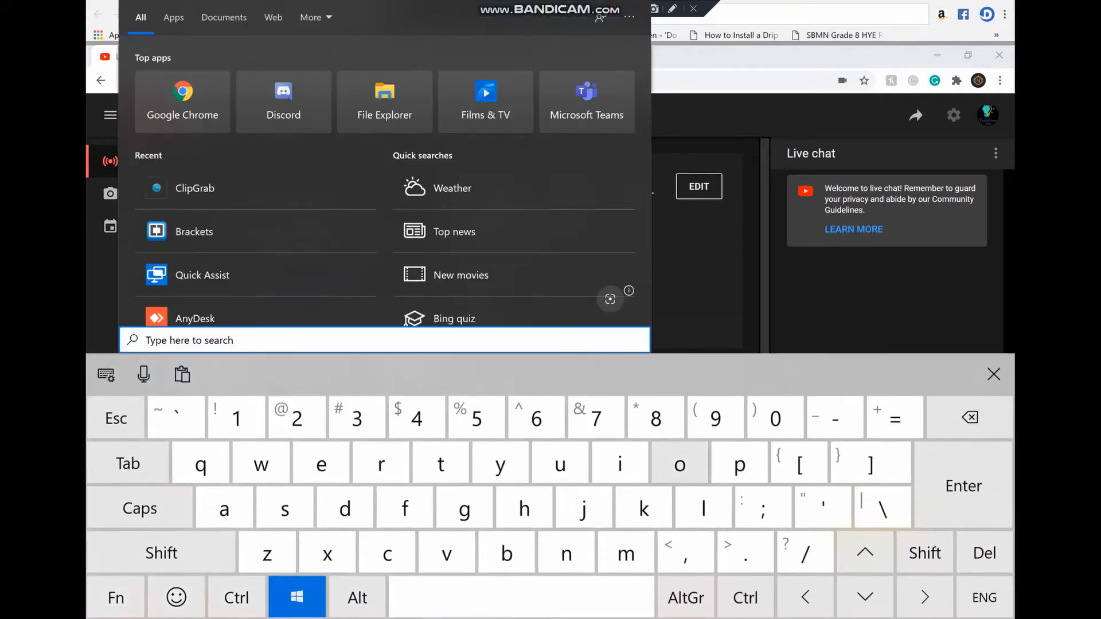
type("bs")
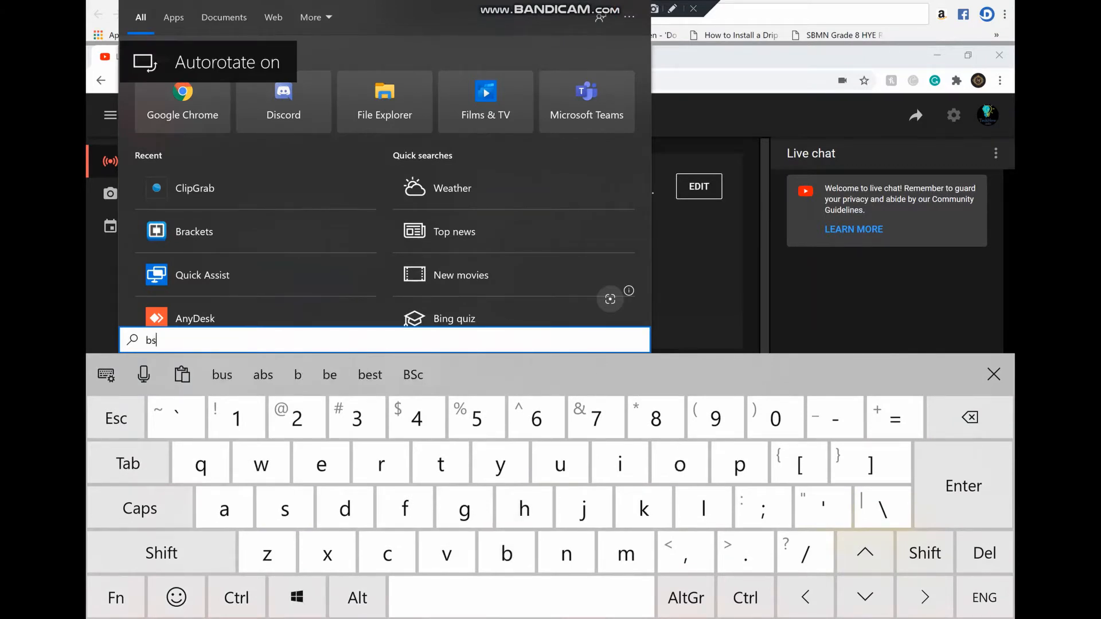
key("BackSpace")
key("BackSpace")
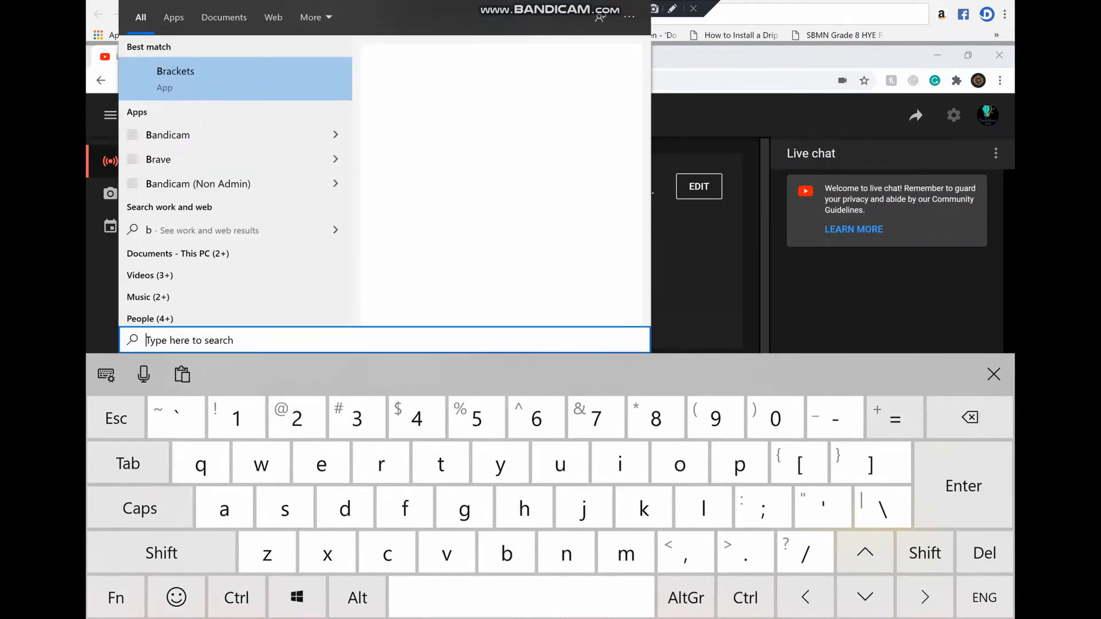
type("obs")
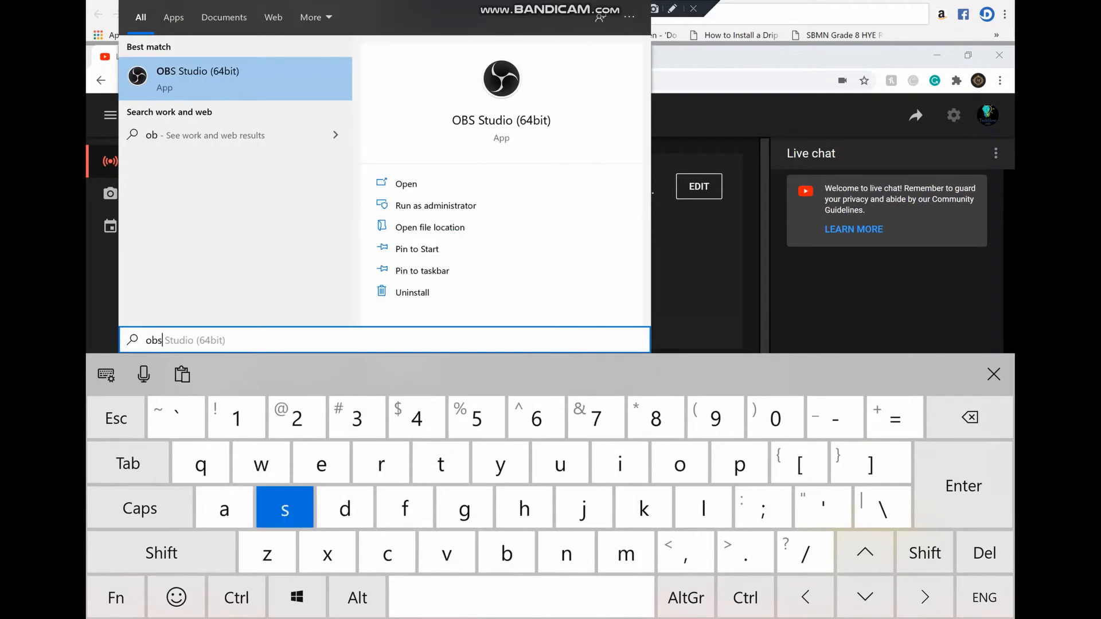
key("Return")
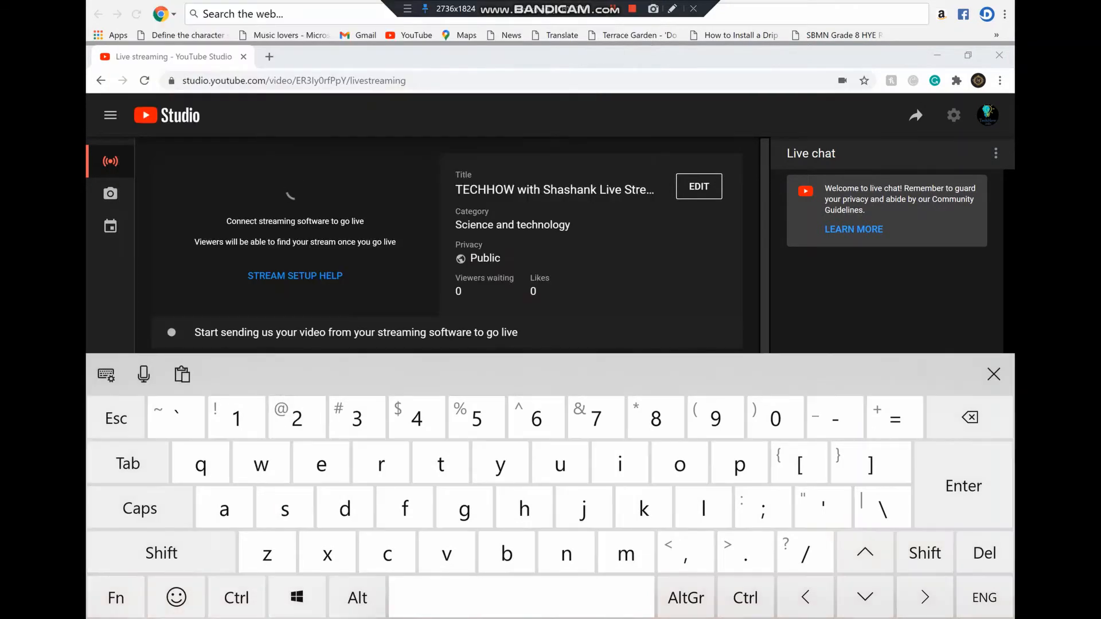
left_click(993, 374)
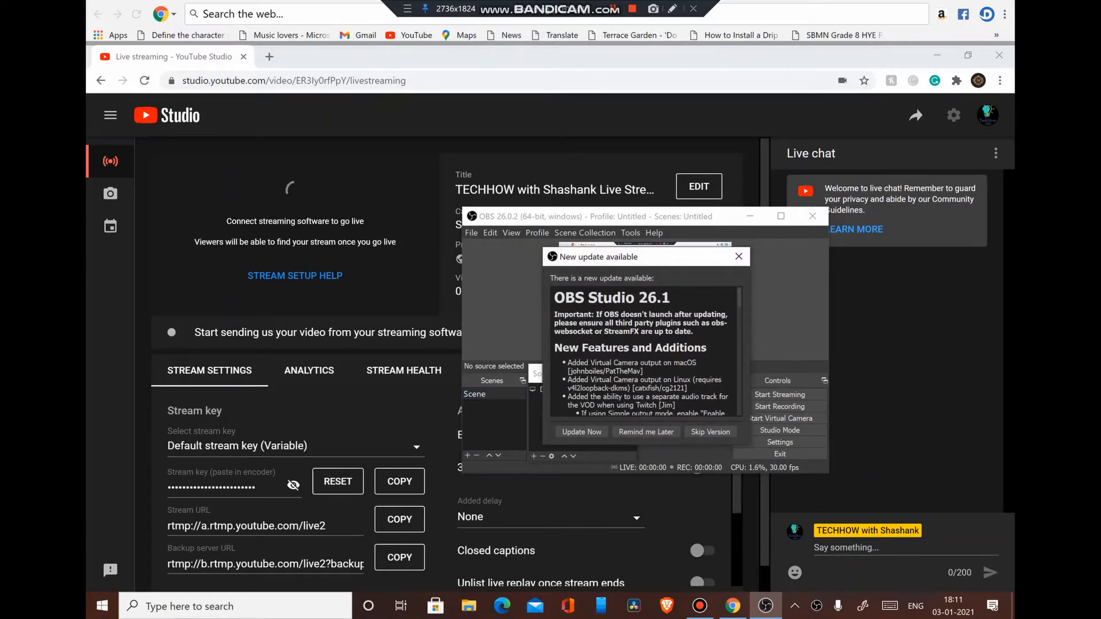
left_click(646, 432)
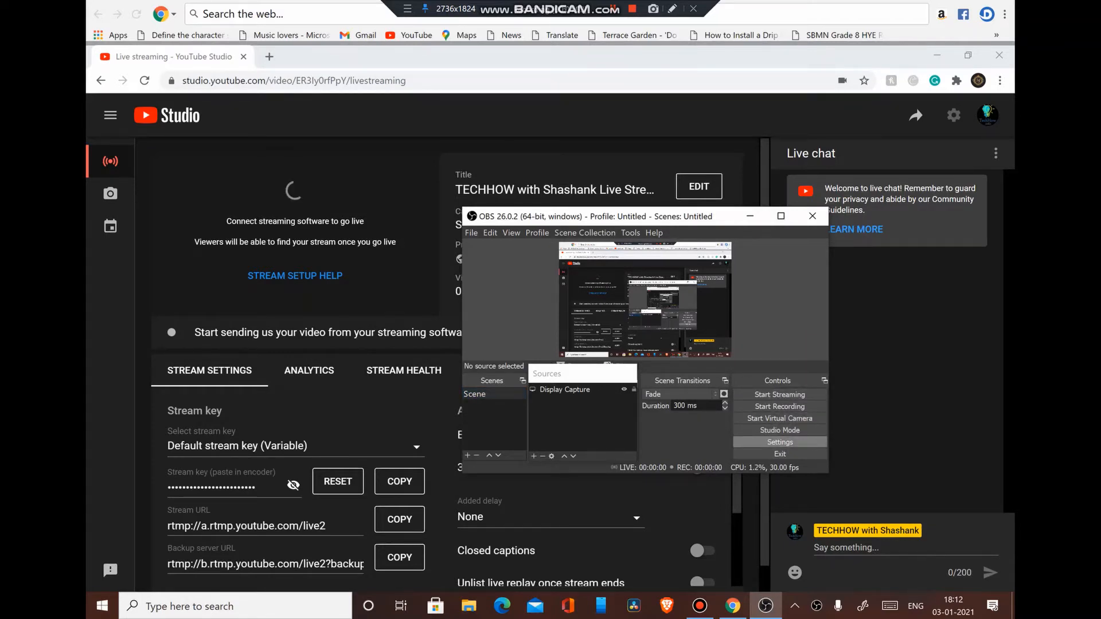
Step: Open the OBS settings and look through the Stream, Output, Audio, Video, Advanced and Hotkeys pages
left_click(780, 442)
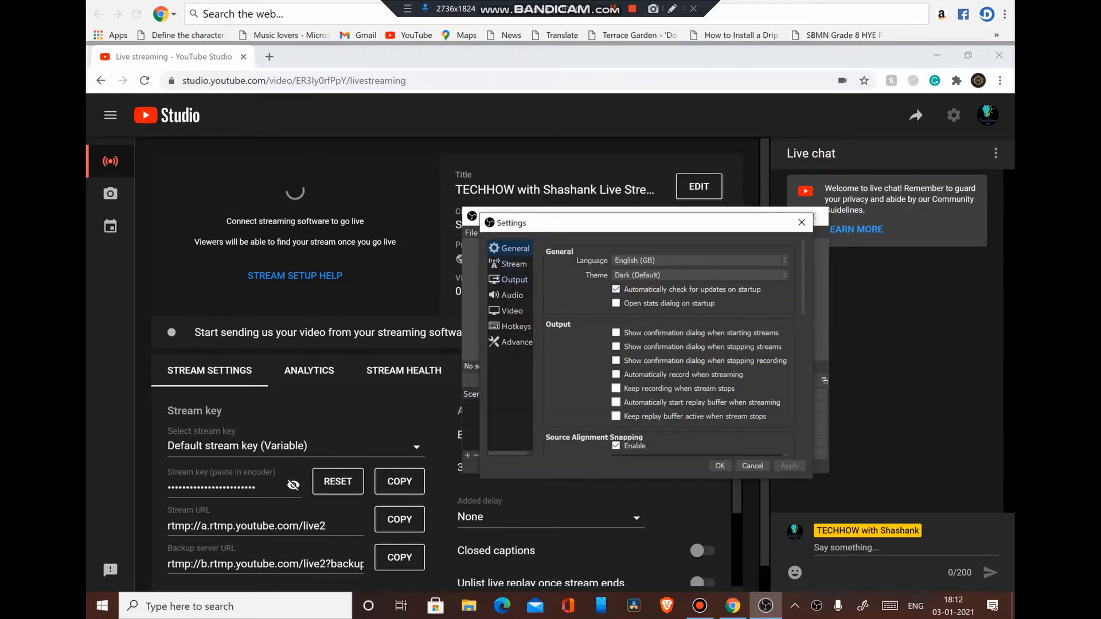
left_click(513, 264)
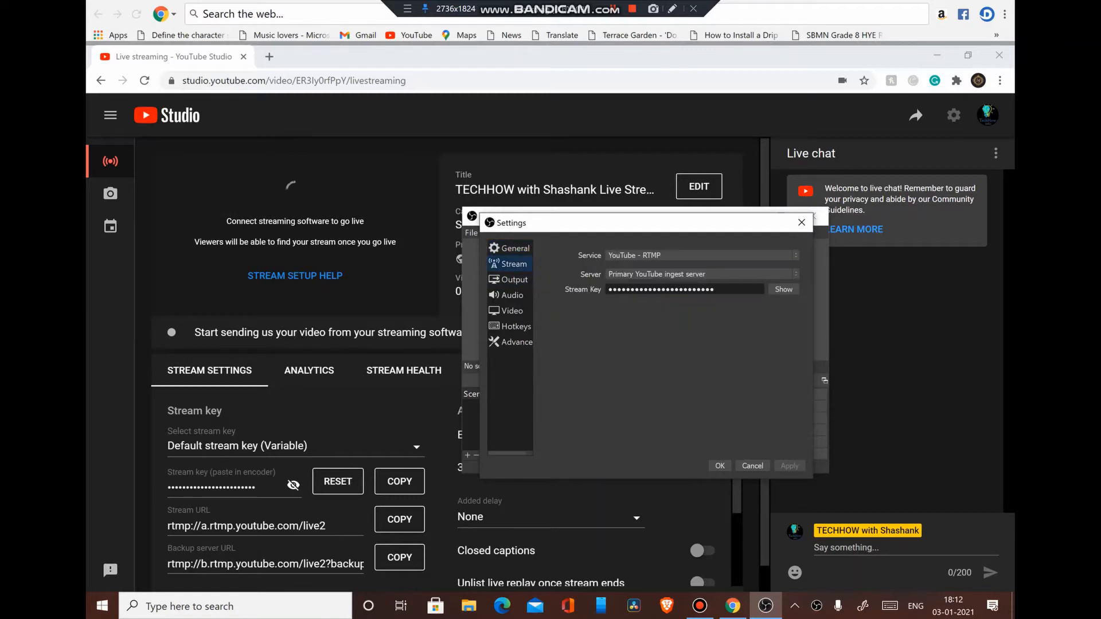
left_click(513, 280)
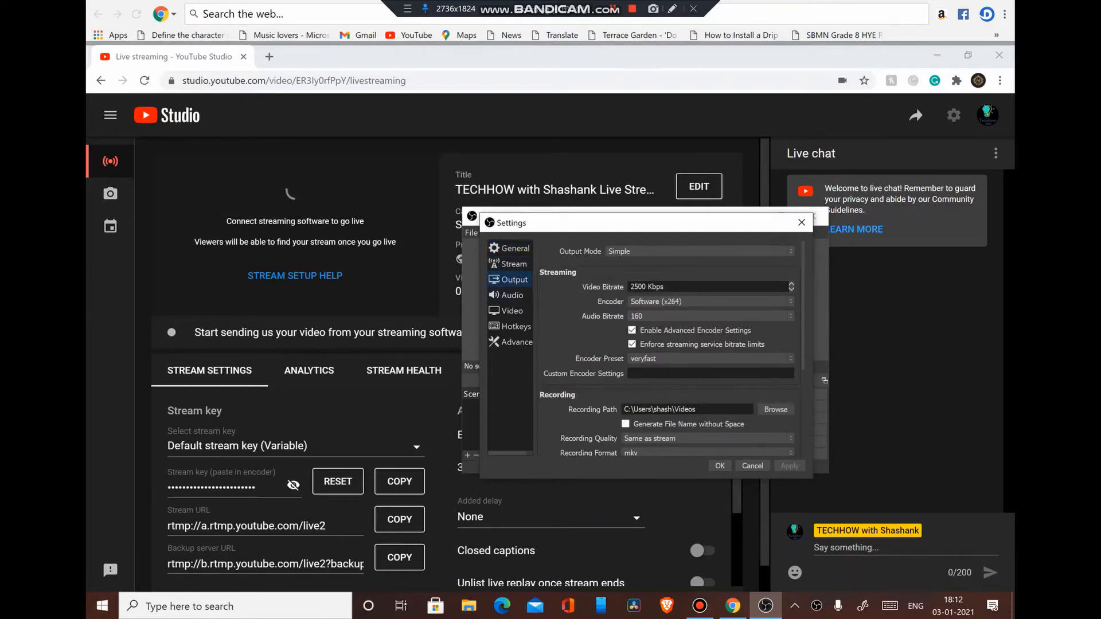
left_click(511, 295)
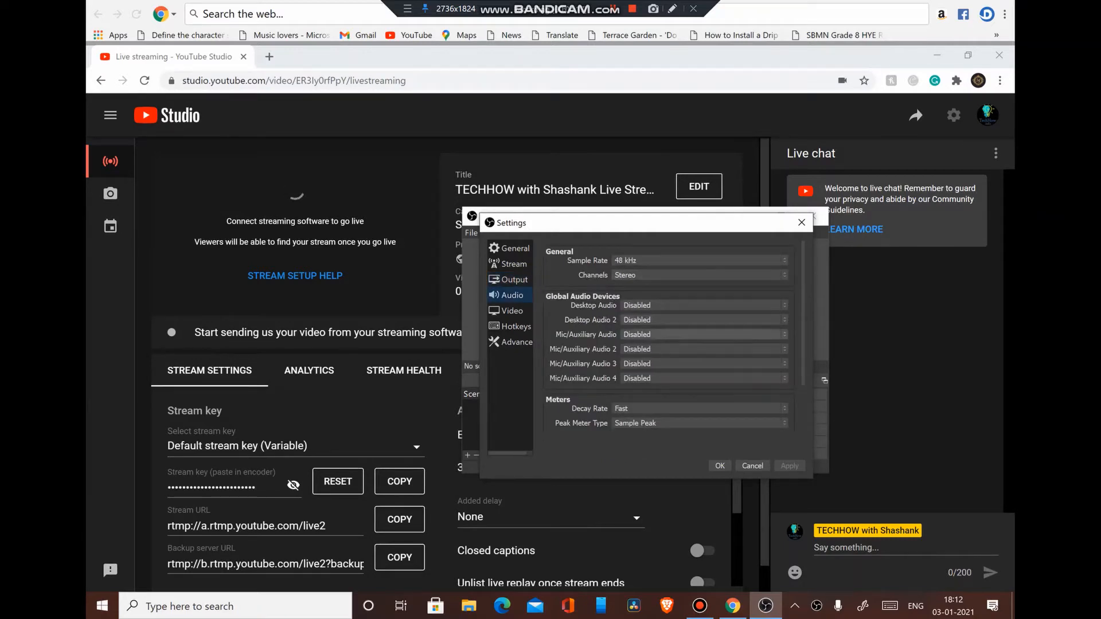
left_click(512, 310)
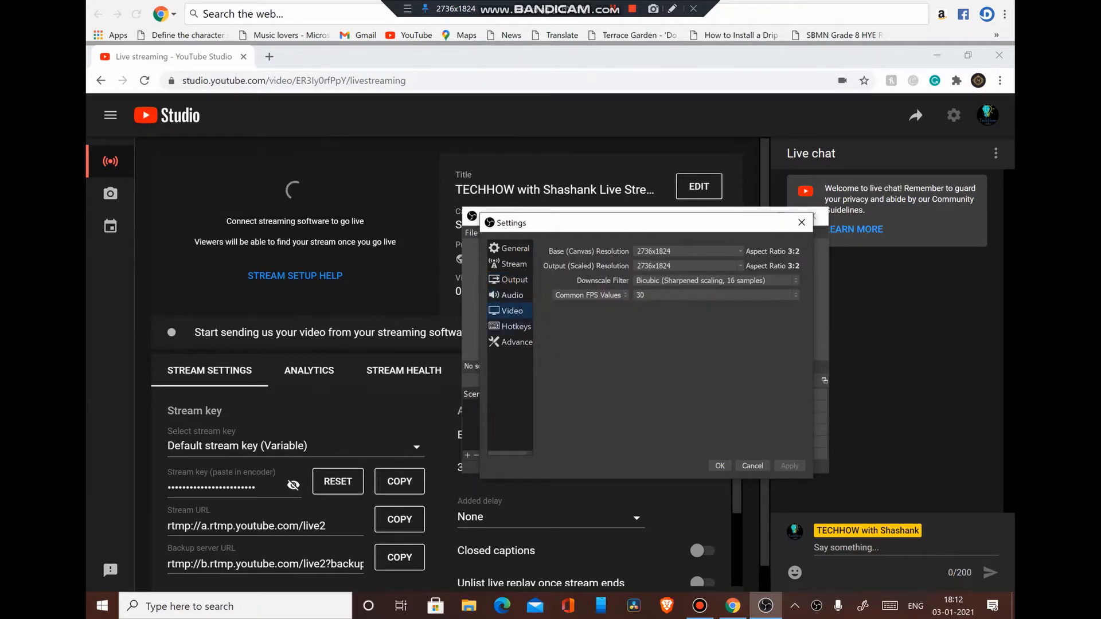
left_click(512, 341)
left_click(511, 326)
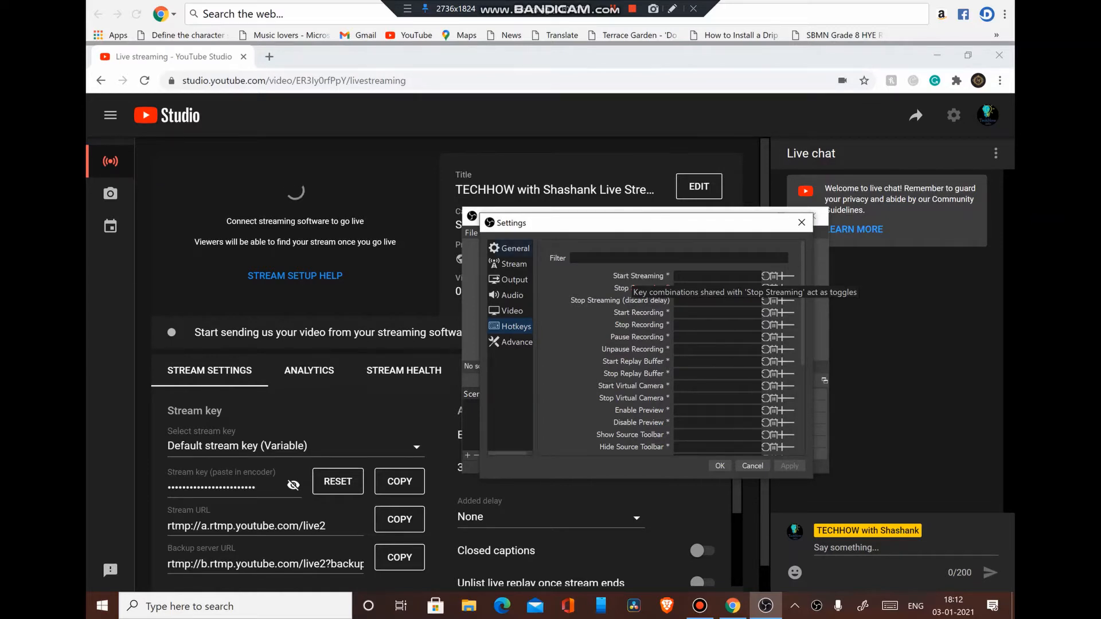
Step: Return to the Stream settings and delete the old stream key completely
left_click(510, 264)
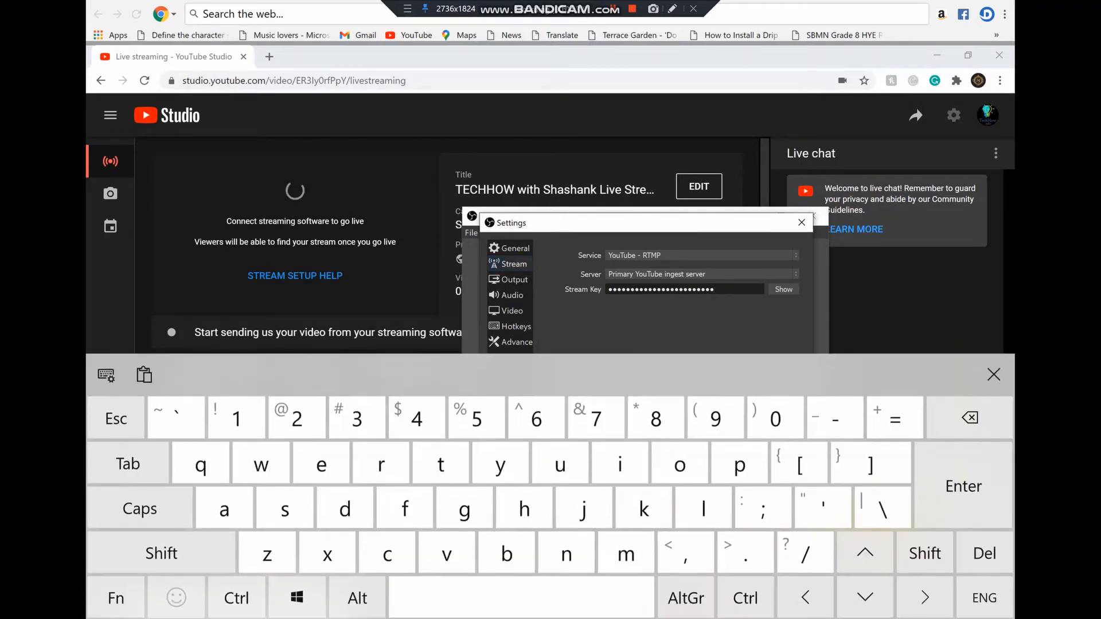
left_click(969, 418)
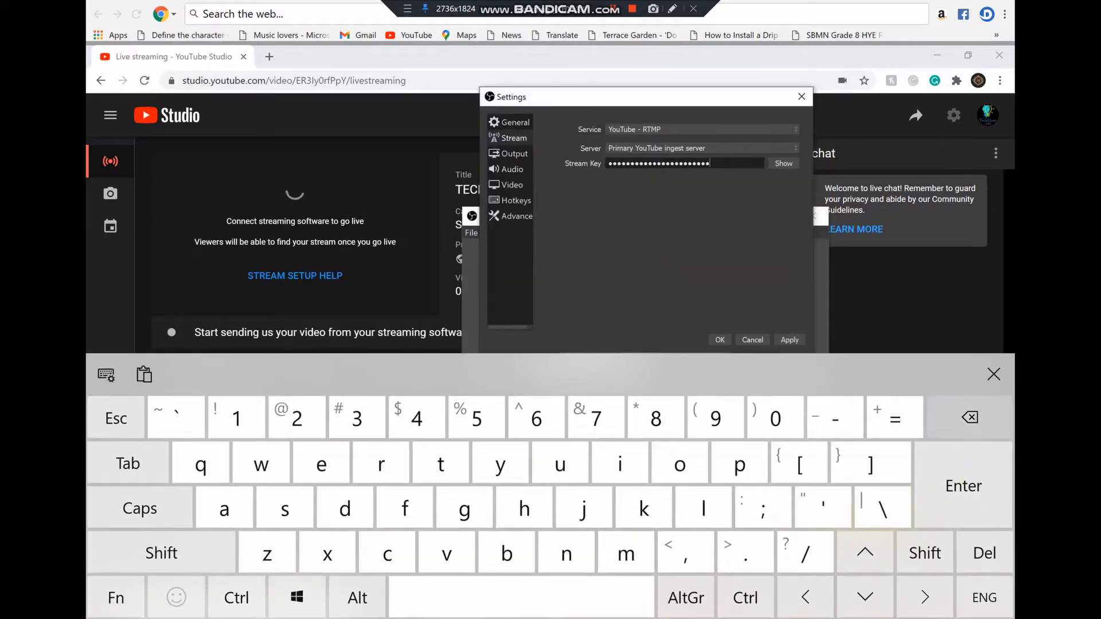
key("BackSpace")
key("BackSpace")
key("BackSpace")
key("BackSpace")
key("BackSpace")
key("BackSpace")
key("BackSpace")
key("BackSpace")
key("BackSpace")
key("BackSpace")
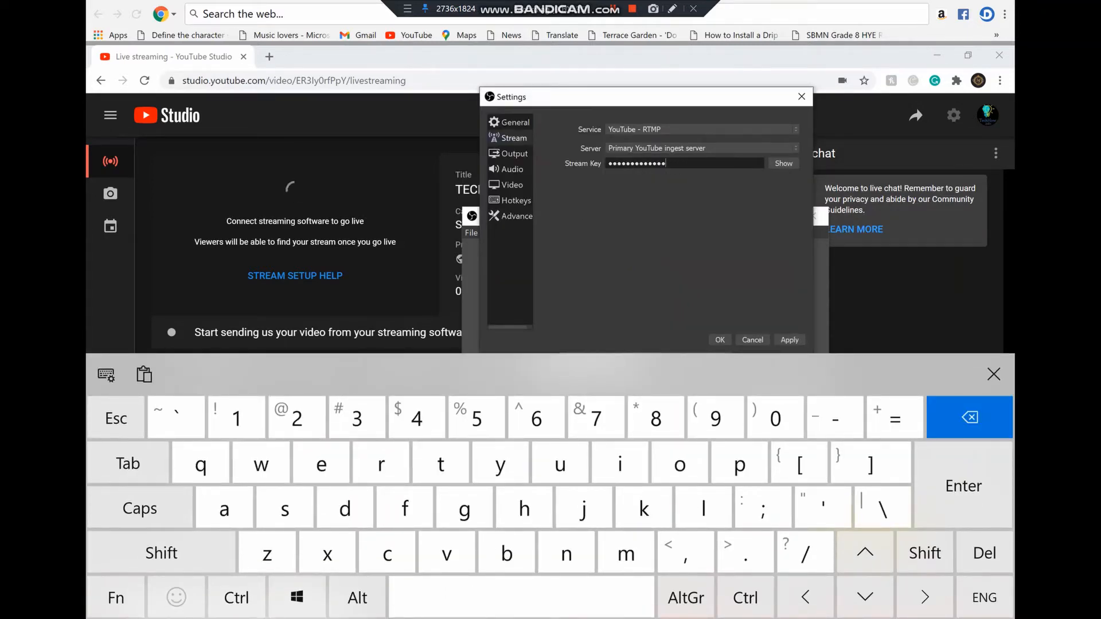
key("BackSpace")
key("BackSpace")
key("BackSpace")
key("BackSpace")
key("BackSpace")
key("BackSpace")
key("BackSpace")
key("BackSpace")
key("BackSpace")
key("BackSpace")
key("BackSpace")
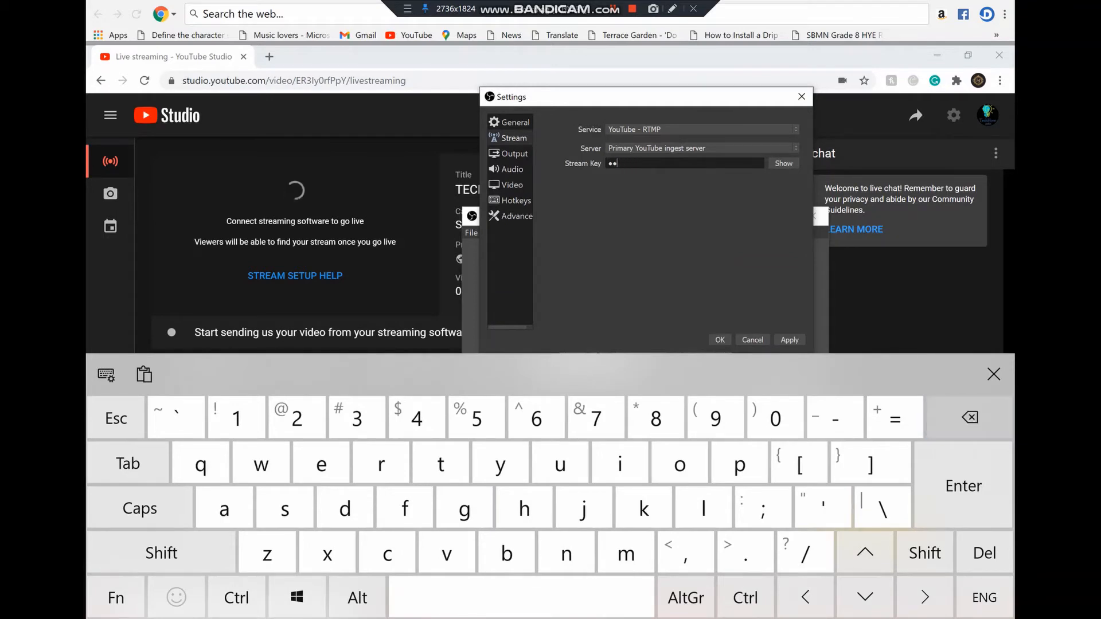
key("BackSpace")
key("BackSpace")
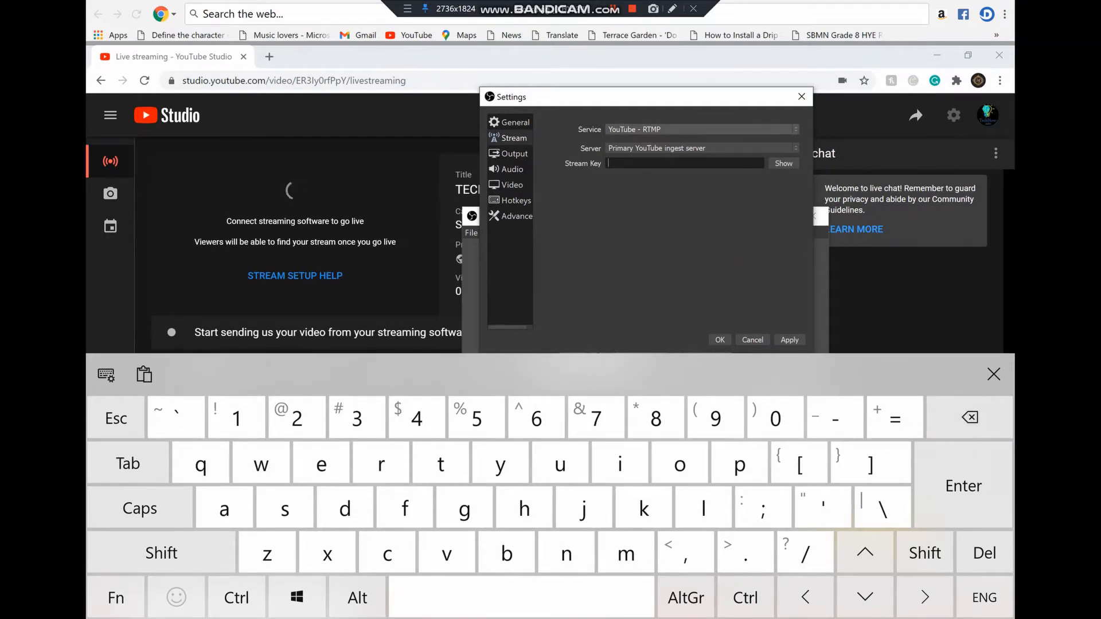
Step: Try the YouTube - RTMPS (Beta) service, then set the service back to YouTube - RTMP with the Primary YouTube ingest server
left_click(789, 132)
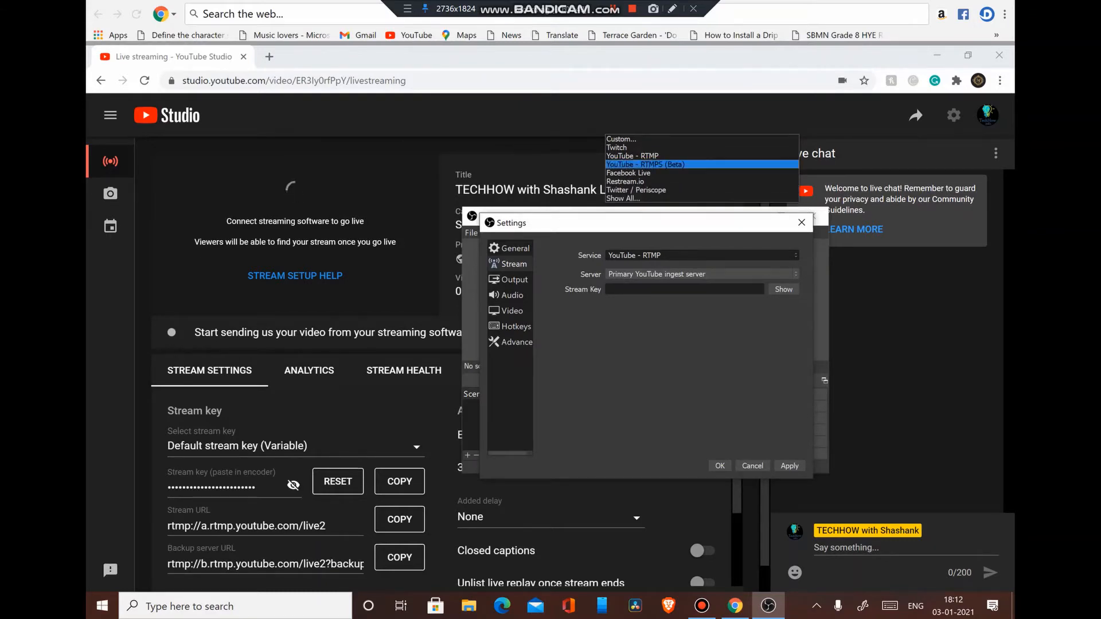
key("Return")
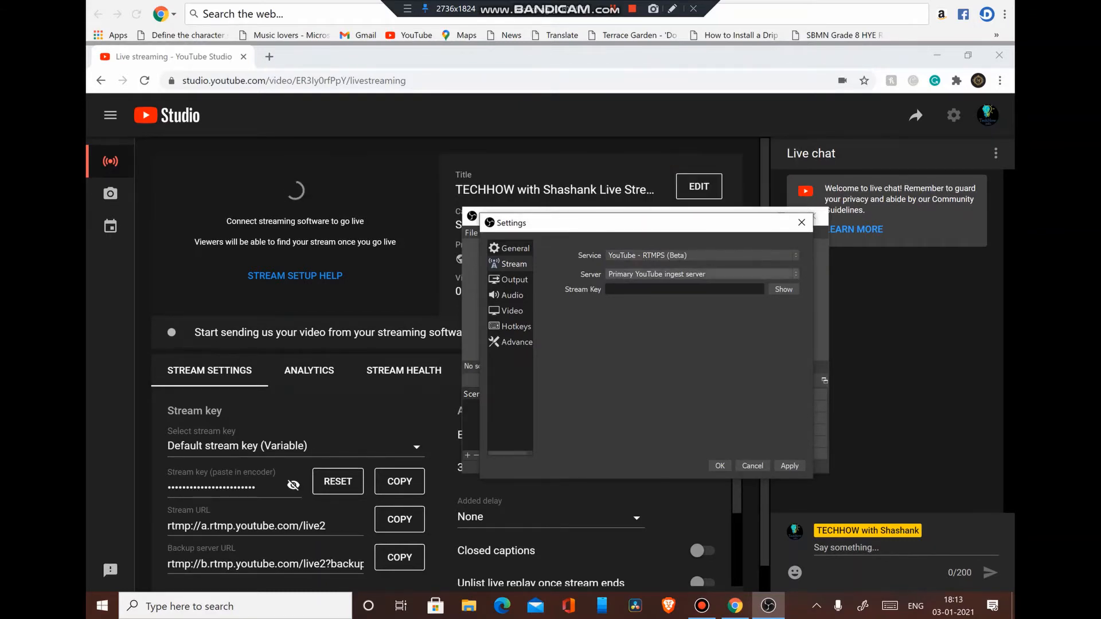
left_click(702, 256)
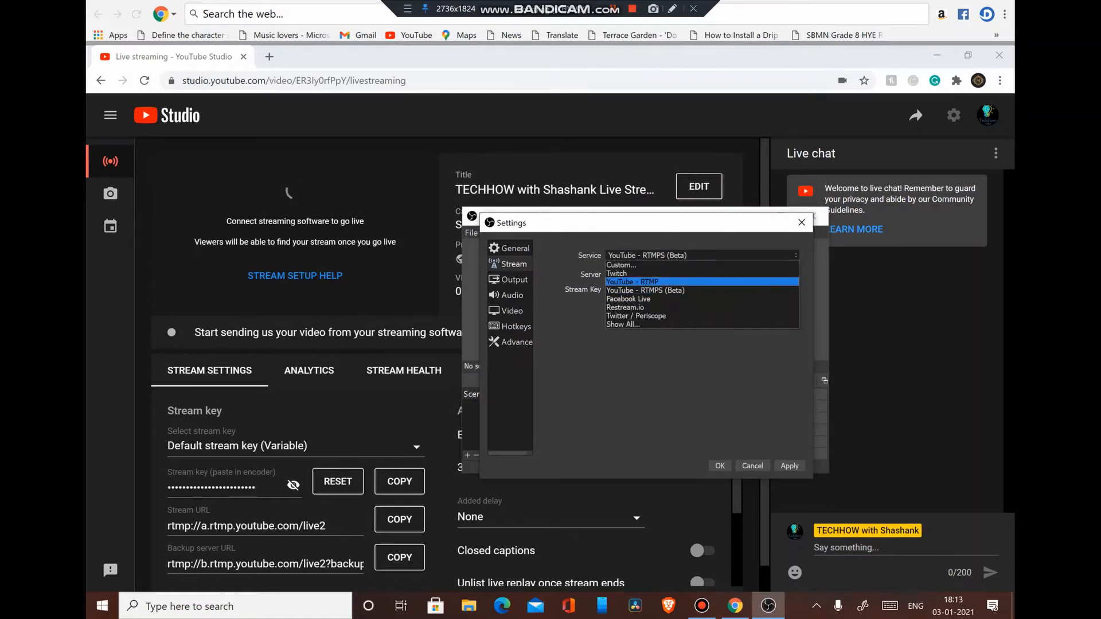
left_click(633, 282)
left_click(701, 274)
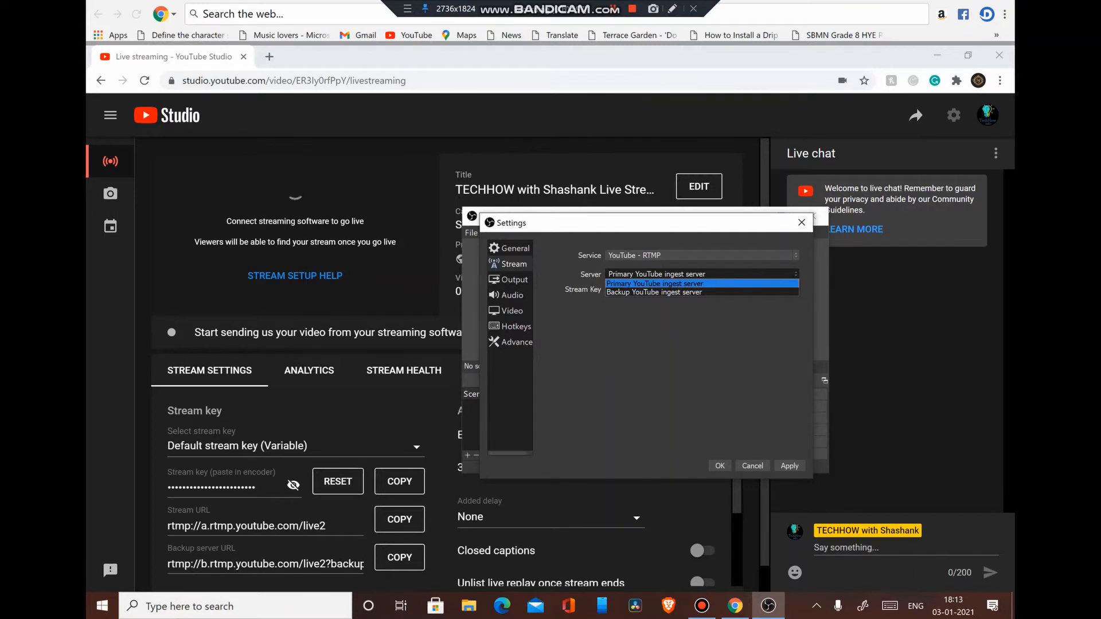
left_click(654, 284)
Step: Paste the copied YouTube stream key into the Stream Key field and save the settings
left_click(685, 290)
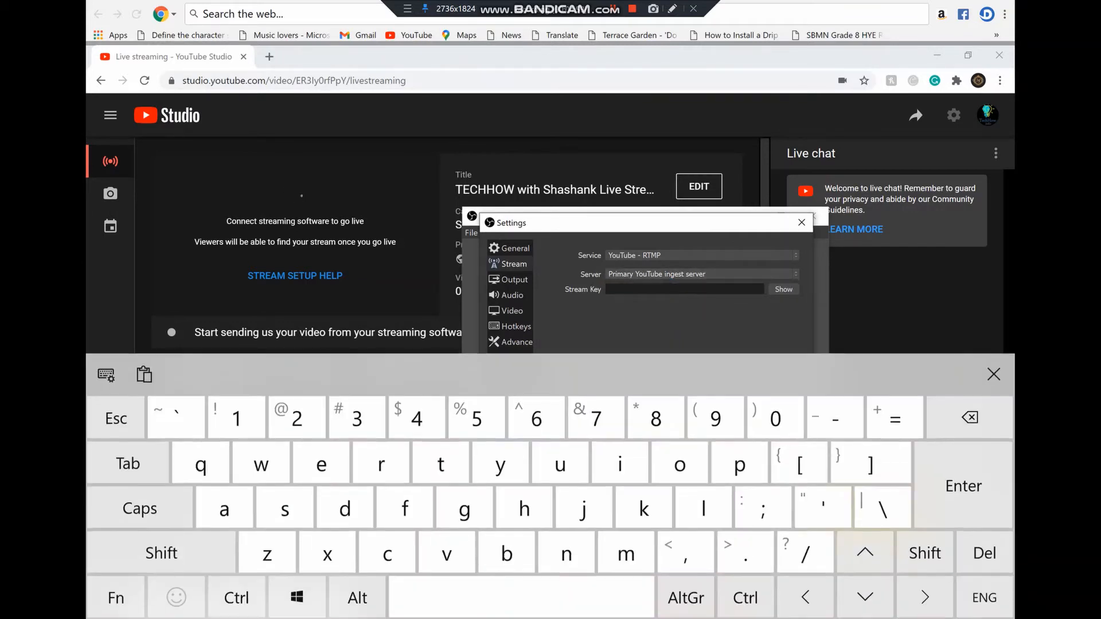
left_click(236, 597)
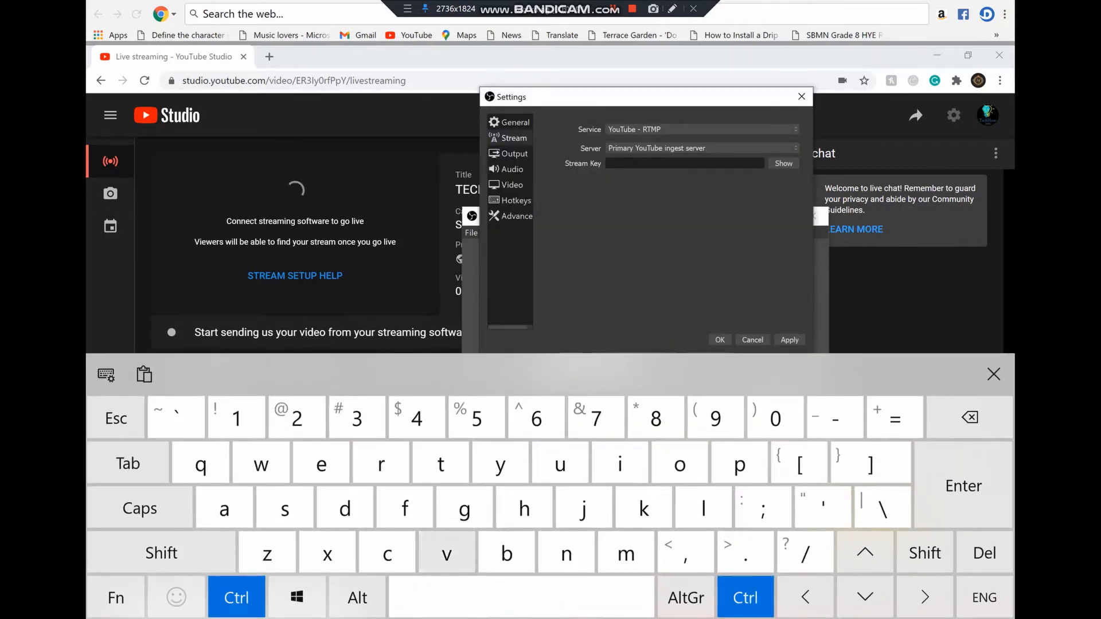
left_click(447, 551)
left_click(994, 374)
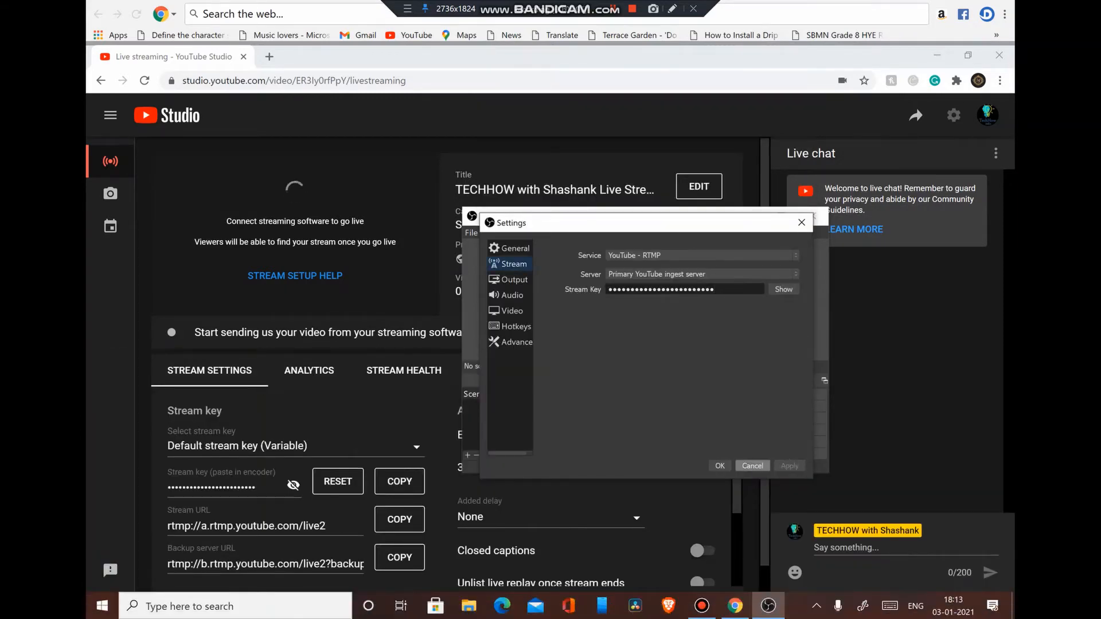
left_click(719, 465)
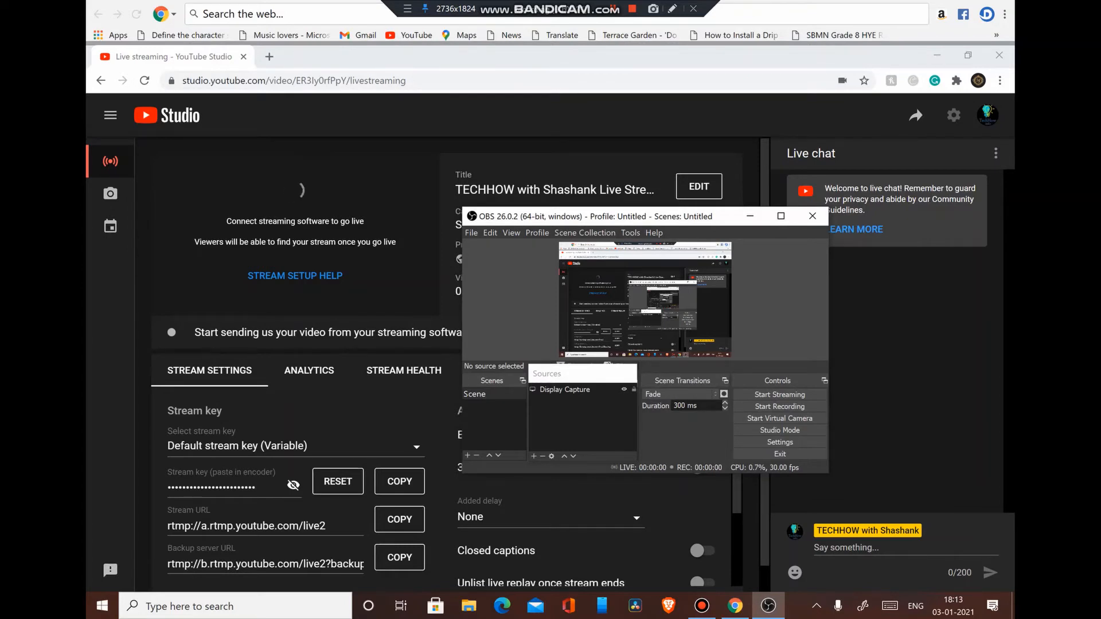
Step: Start streaming from OBS and minimize its window to return to YouTube Studio
left_click(780, 394)
left_click(750, 216)
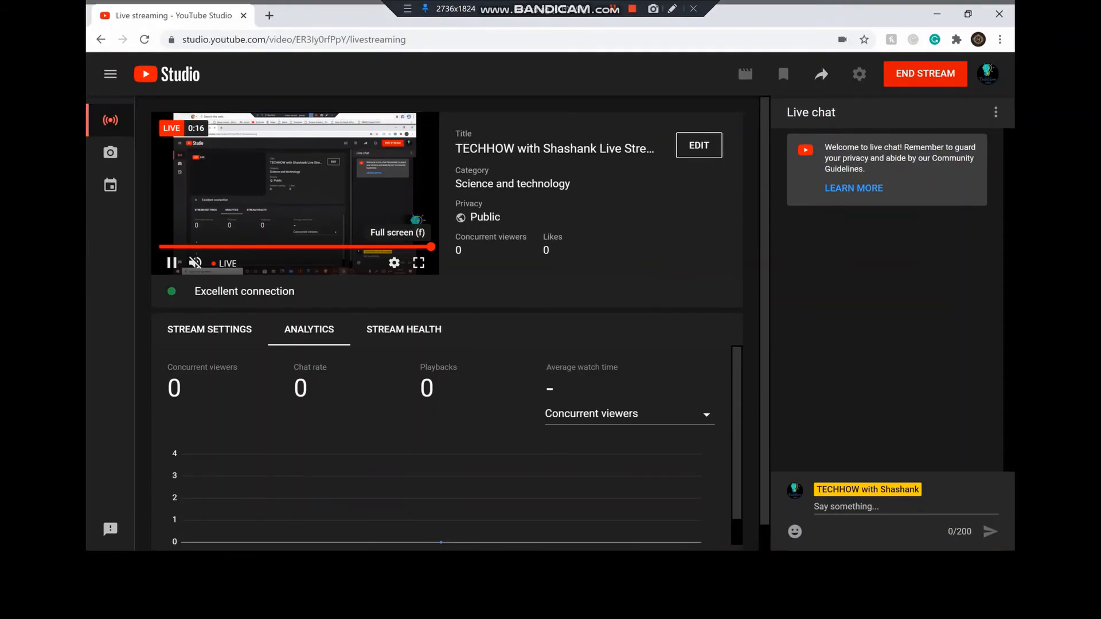
Step: View the live preview in full screen, pause and rewind it, then exit full screen and return playback to the live point
left_click(418, 263)
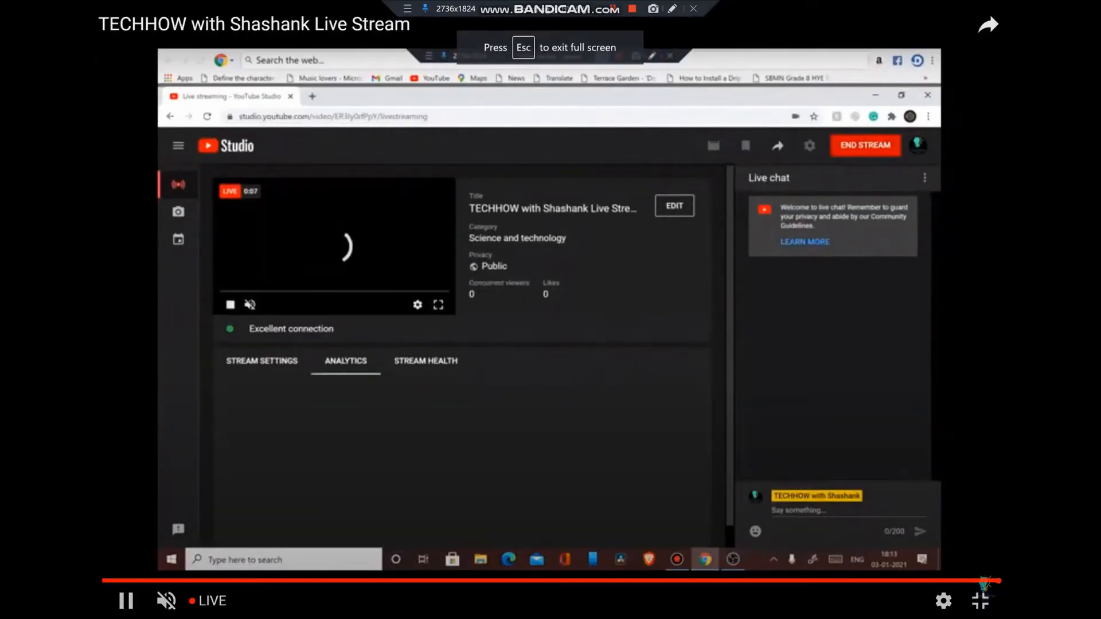
key("space")
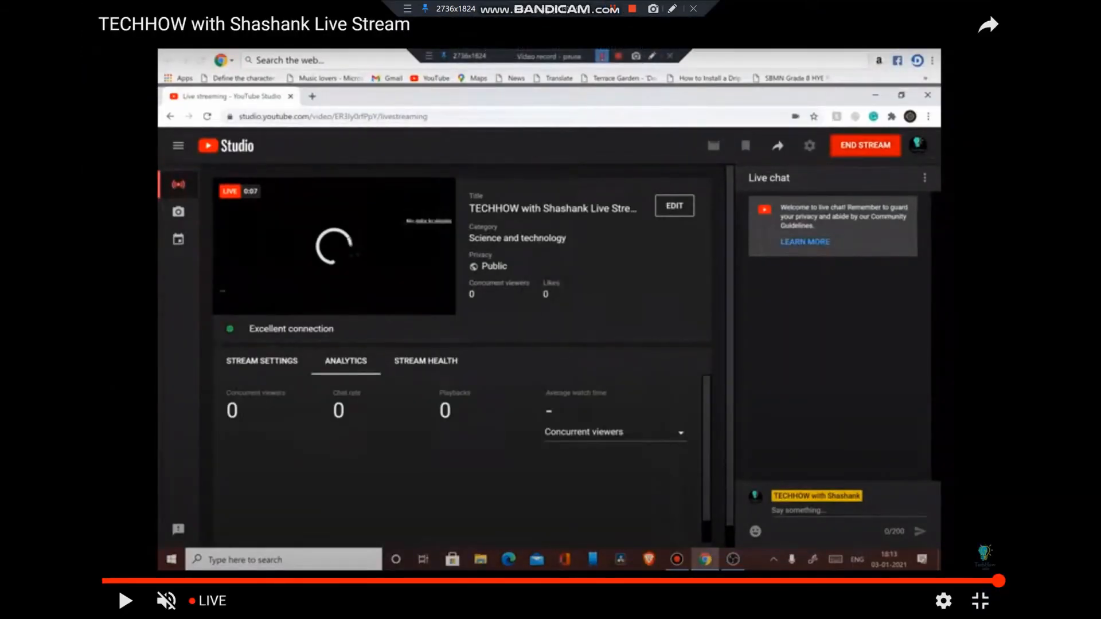
key("Left")
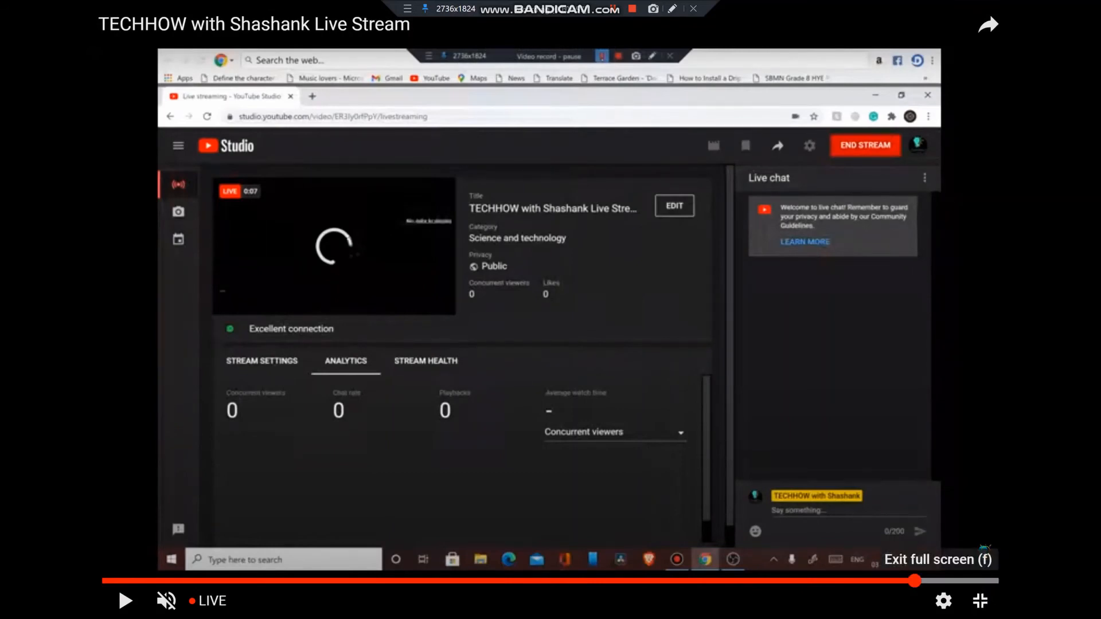
key("Left")
key("Left")
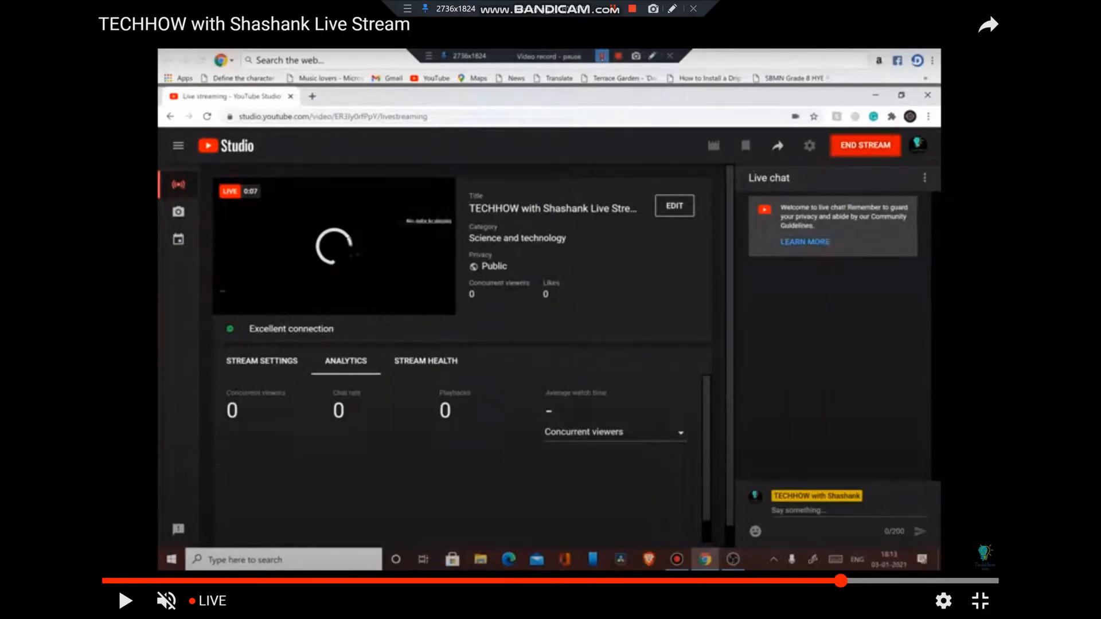
key("Escape")
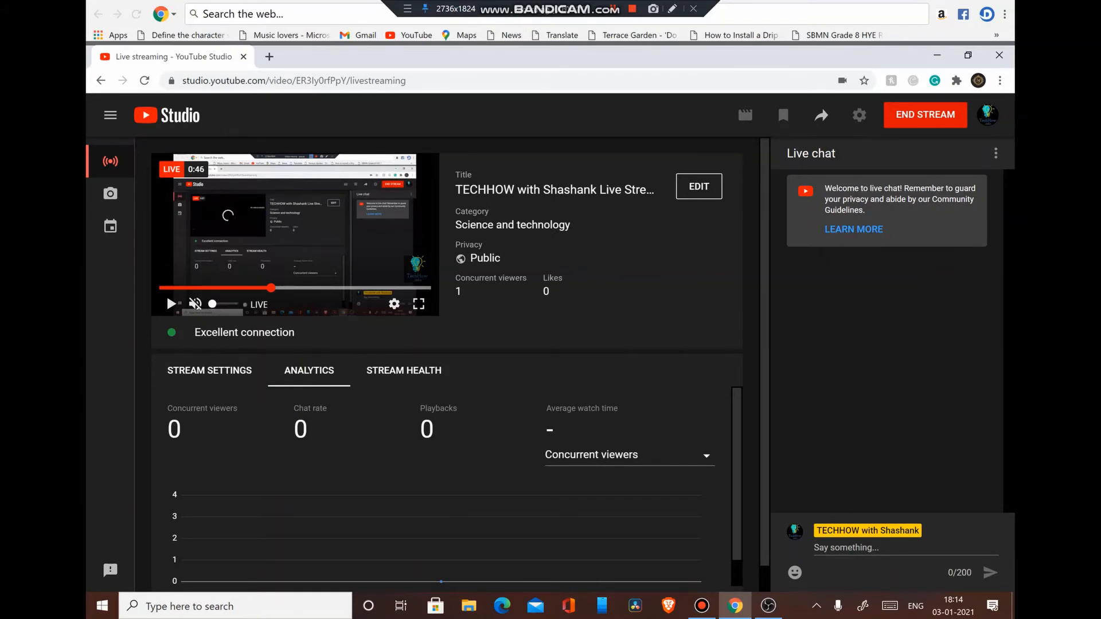
left_click(263, 304)
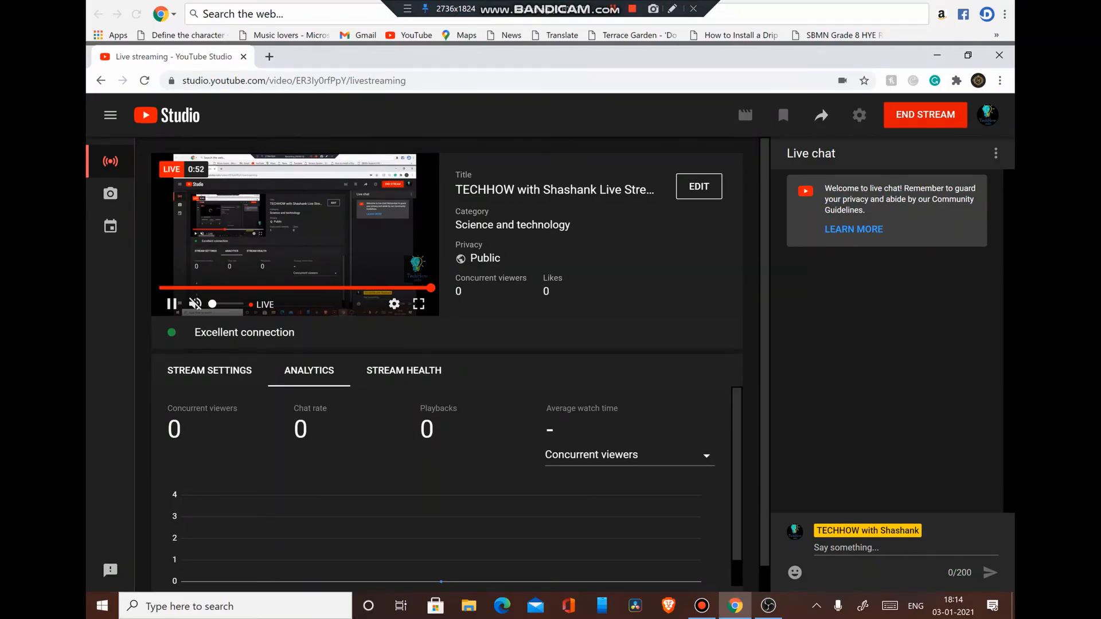
Step: Switch to OBS Studio, stop both the recording and the streaming, and minimize the OBS window
left_click(768, 606)
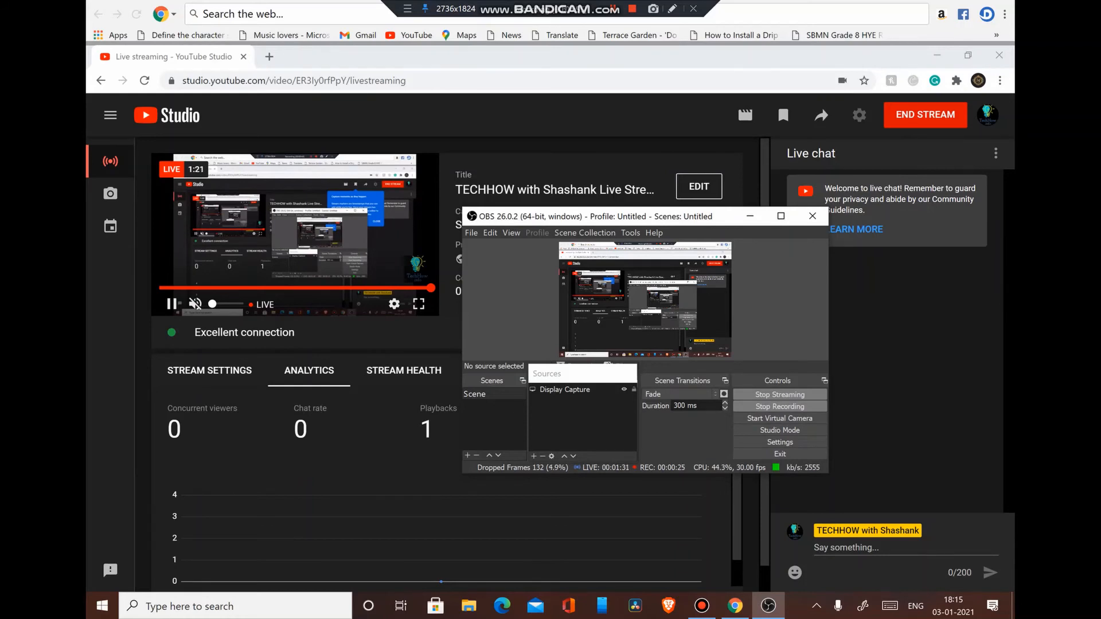
left_click(779, 405)
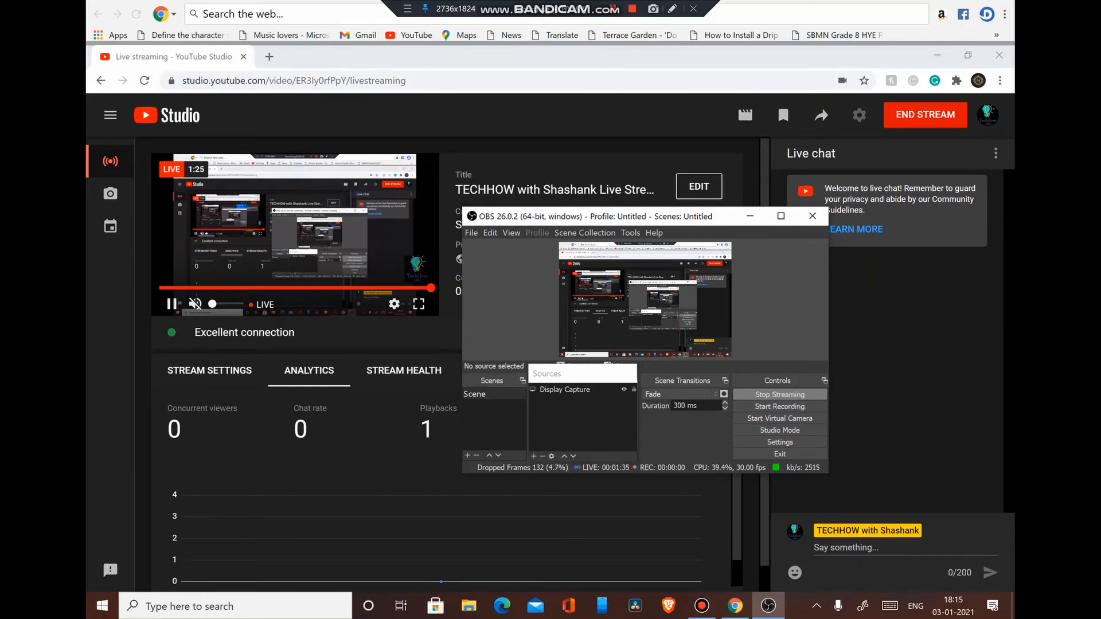
left_click(780, 395)
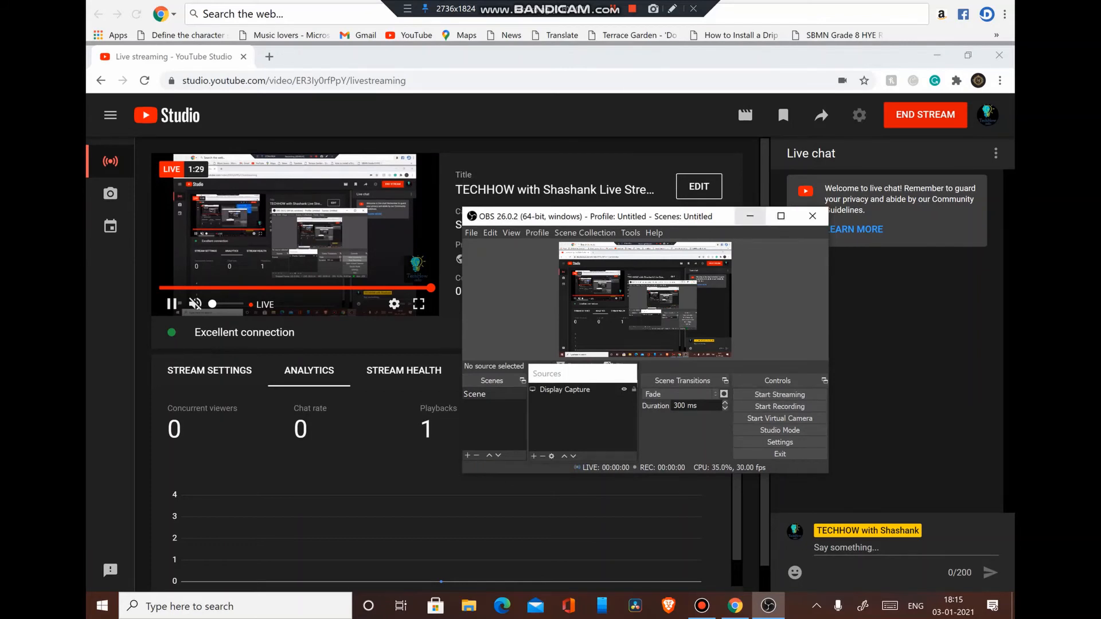
left_click(749, 215)
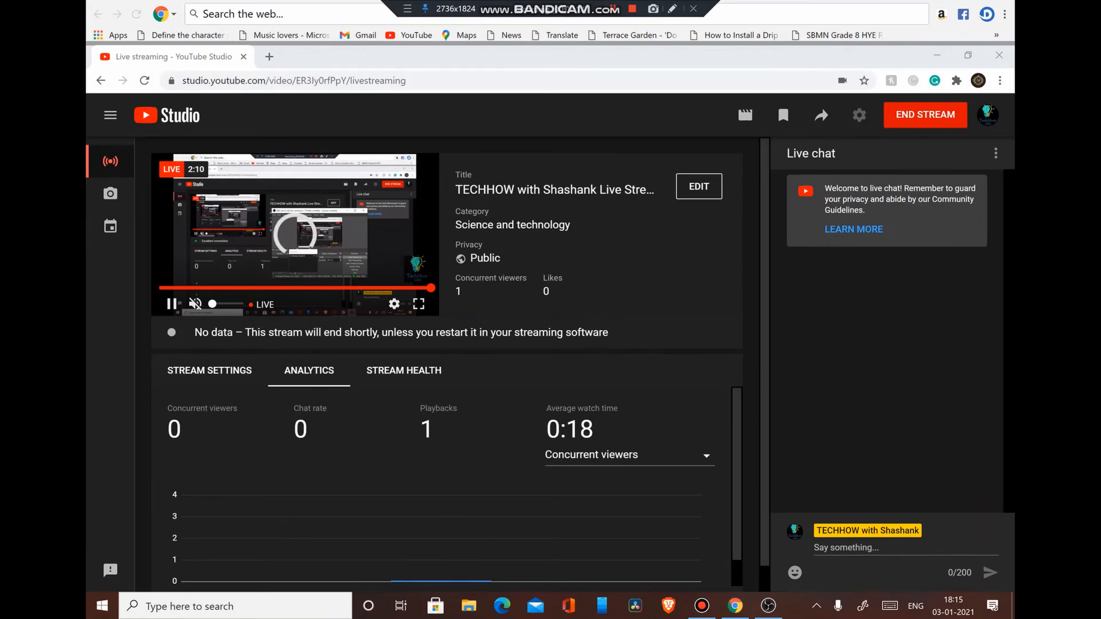
key("alt+Tab")
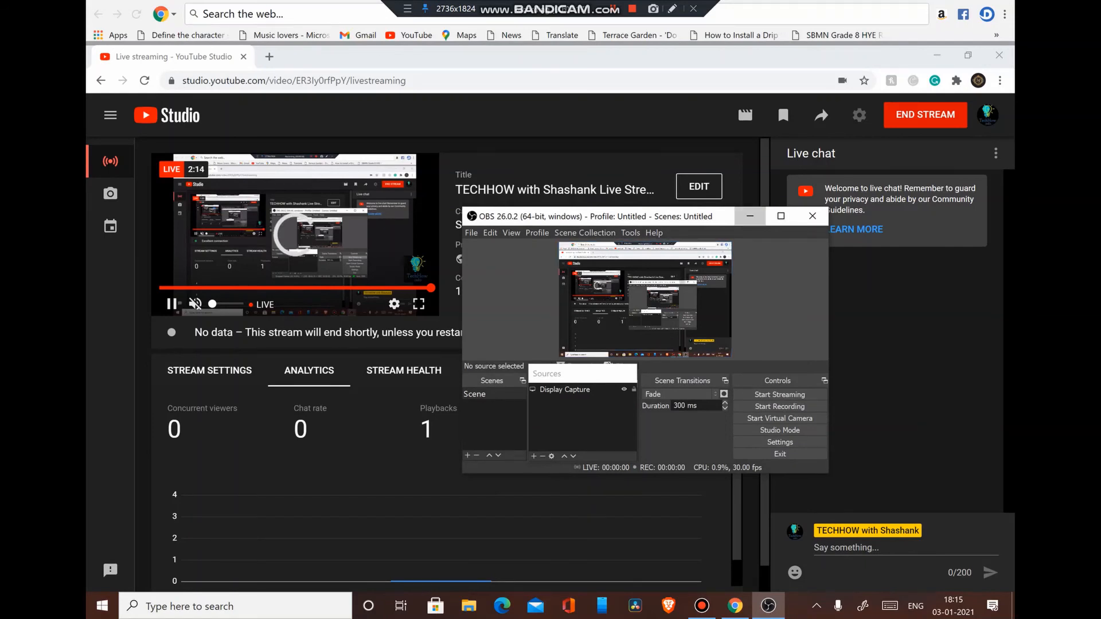
left_click(750, 216)
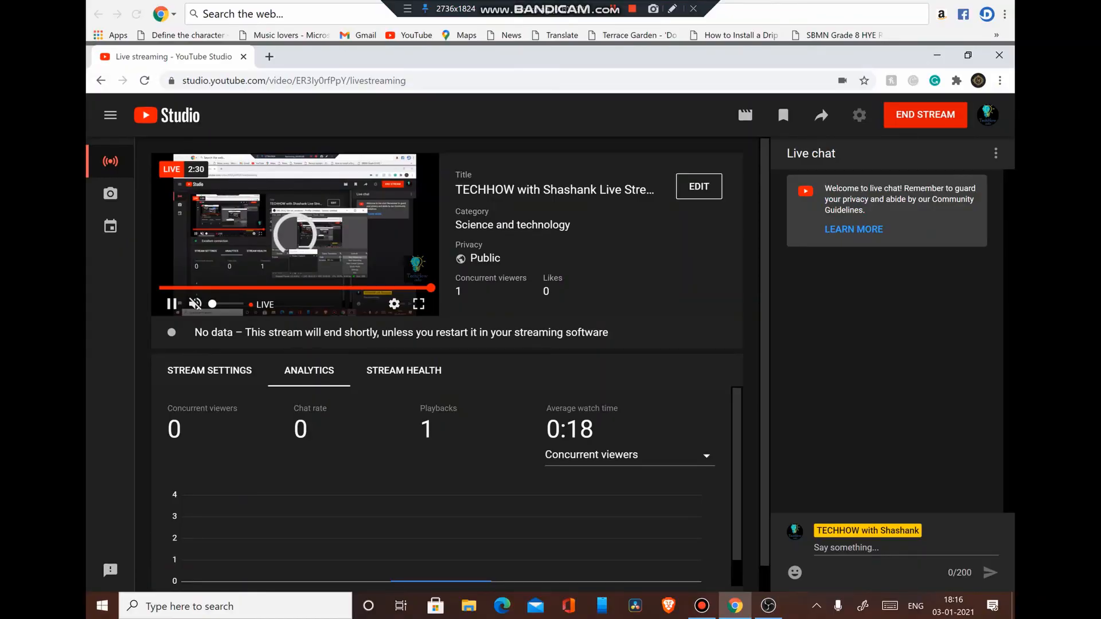
Step: End the live stream in YouTube Studio, confirm the ending, and dismiss the closing message and stream summary
left_click(925, 114)
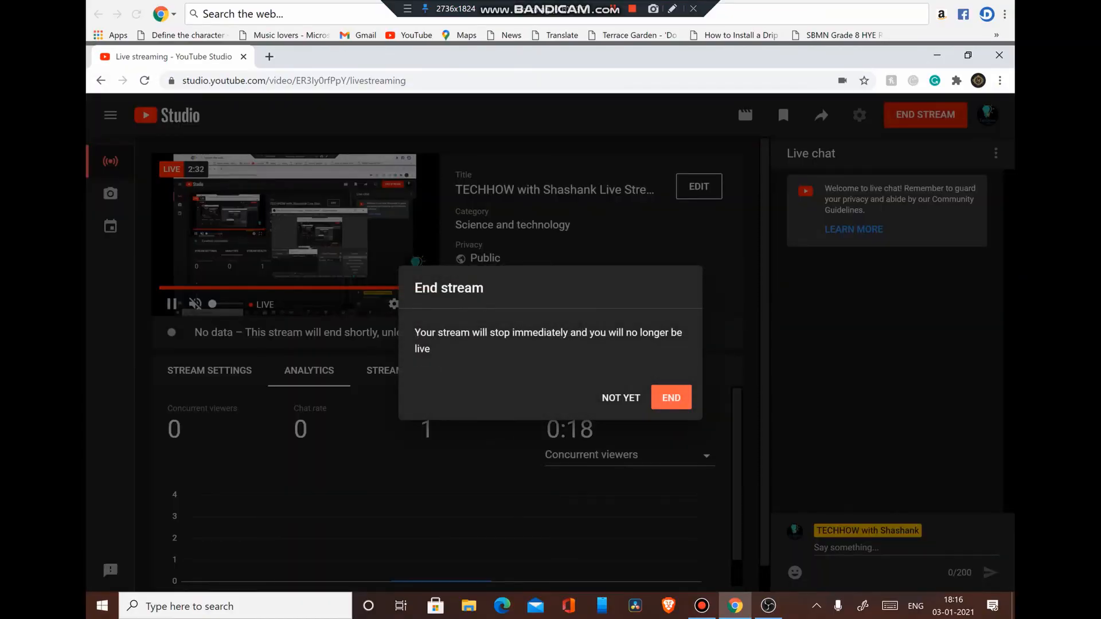
left_click(670, 397)
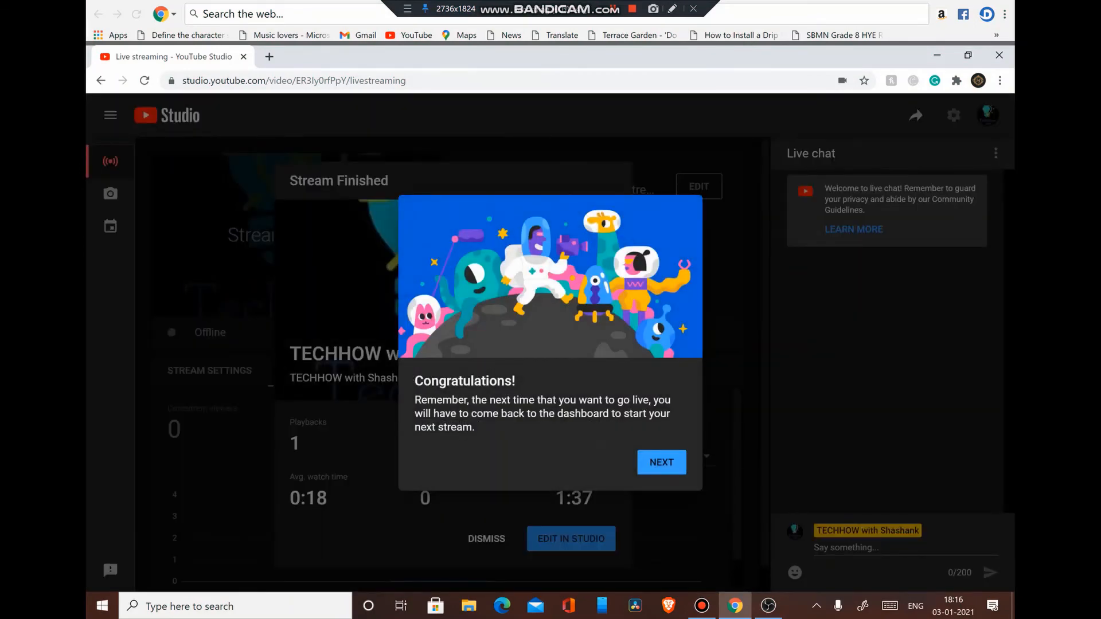
left_click(661, 462)
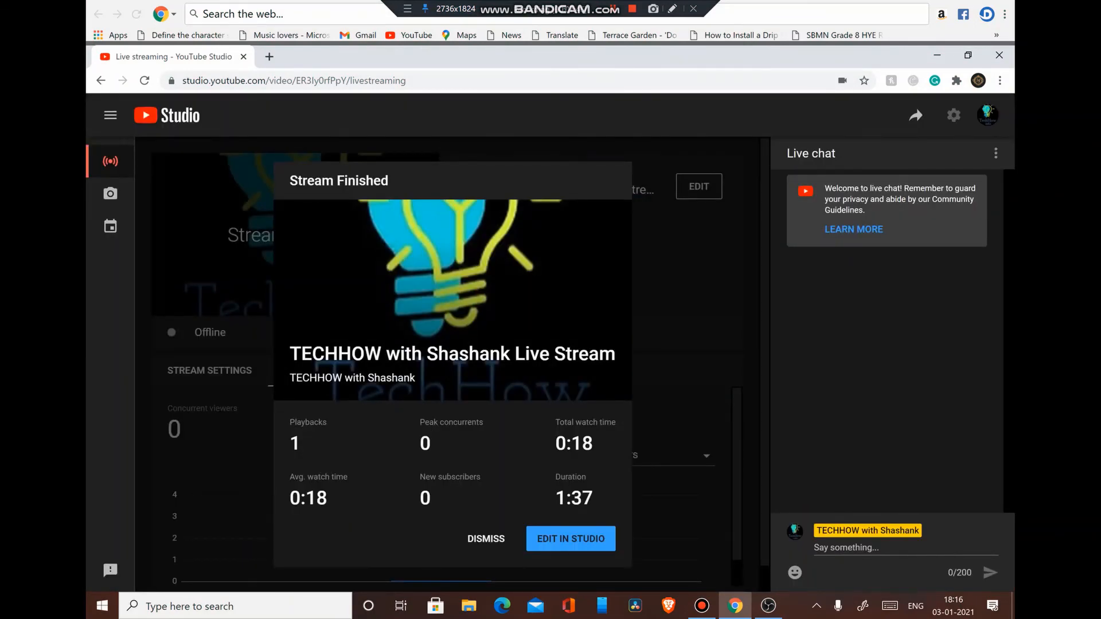
left_click(489, 537)
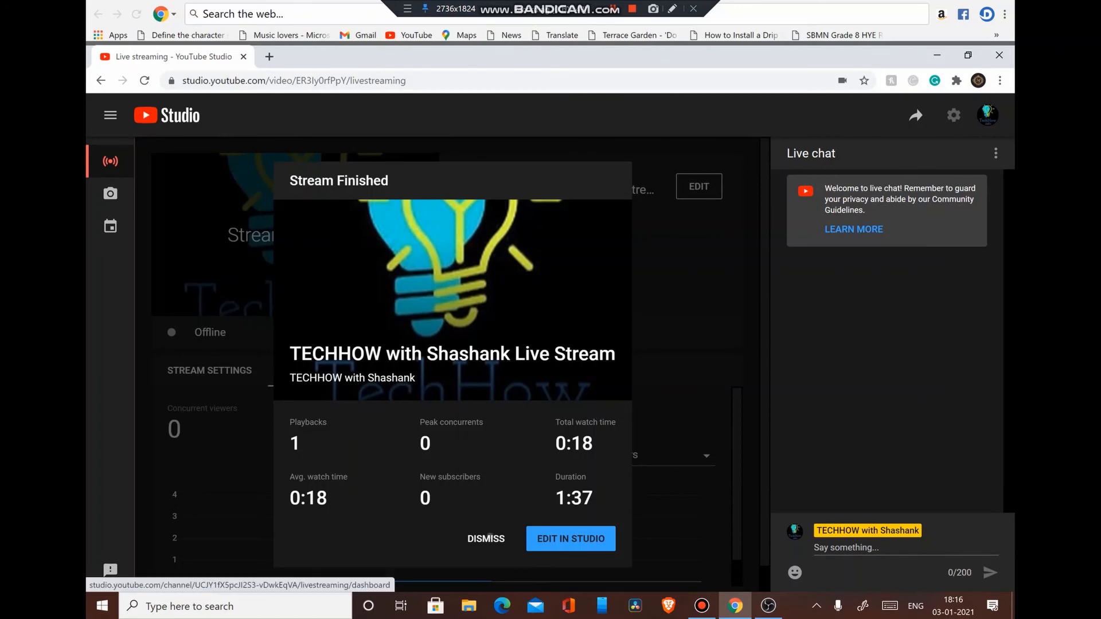